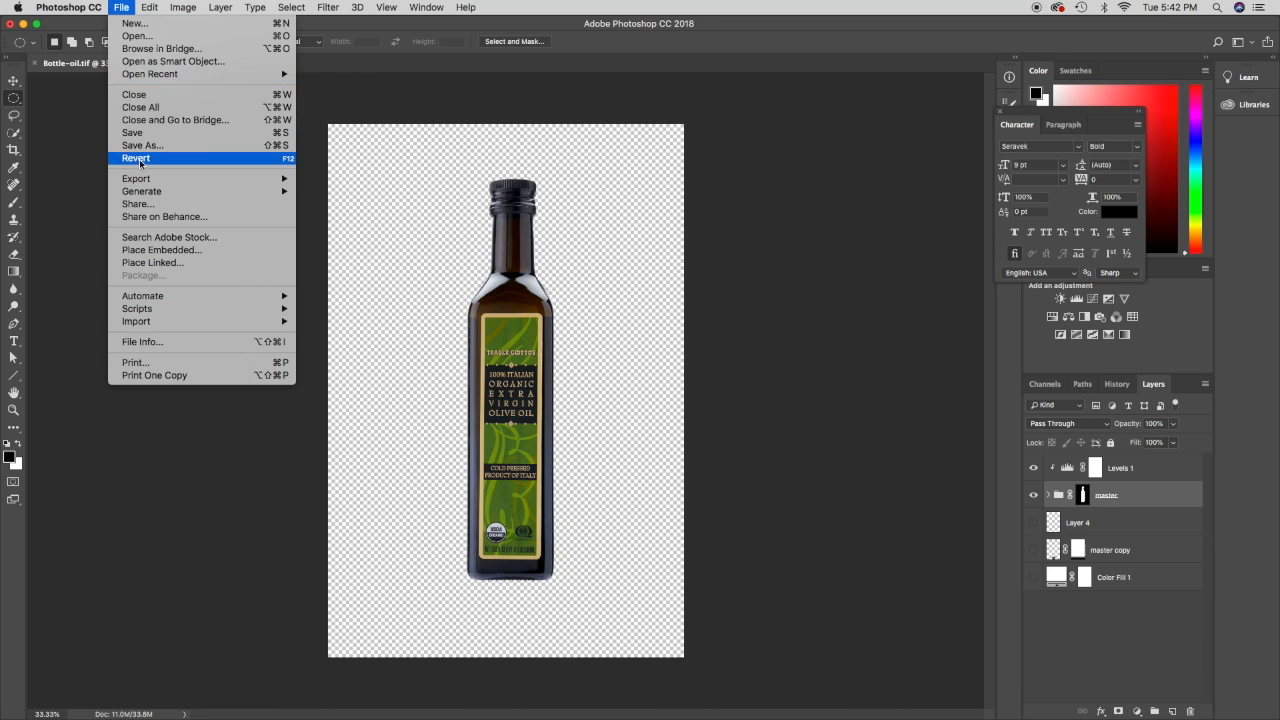
# Create an 11 × 14 inch RGB document at 300 pixels/inch with a white background and add an empty layer.
pyautogui.click(128, 27)
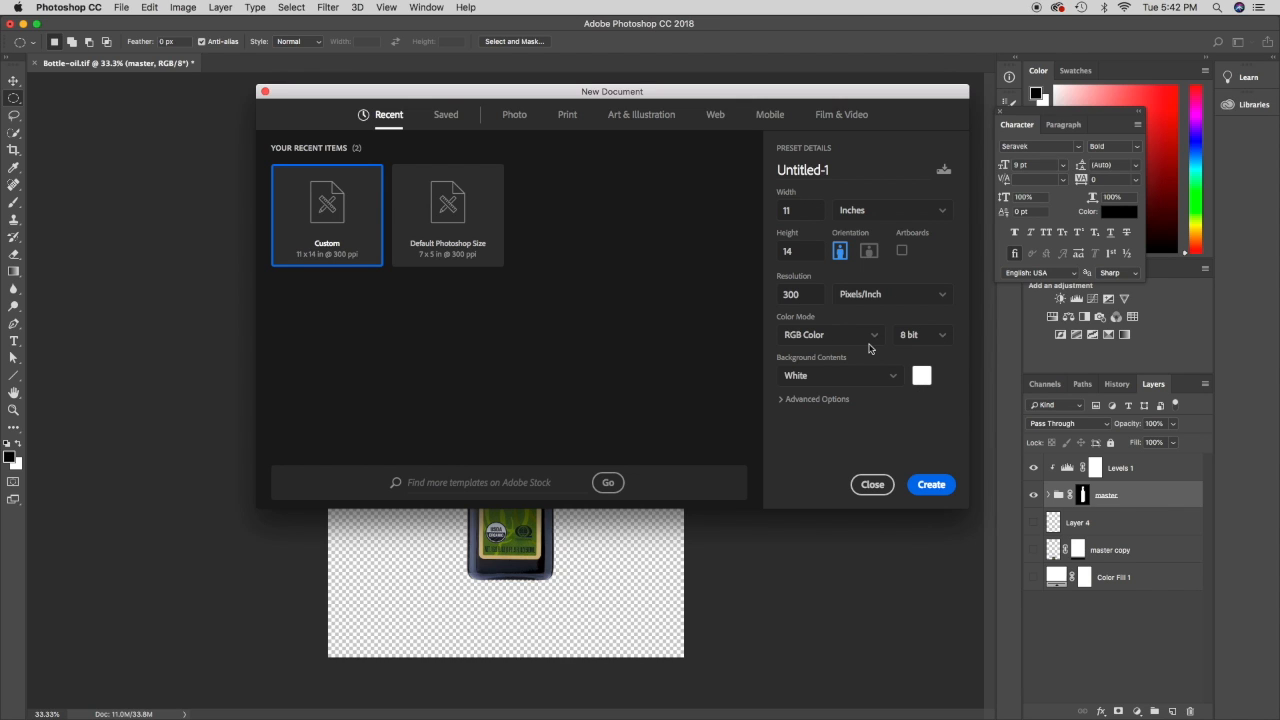
pyautogui.click(936, 486)
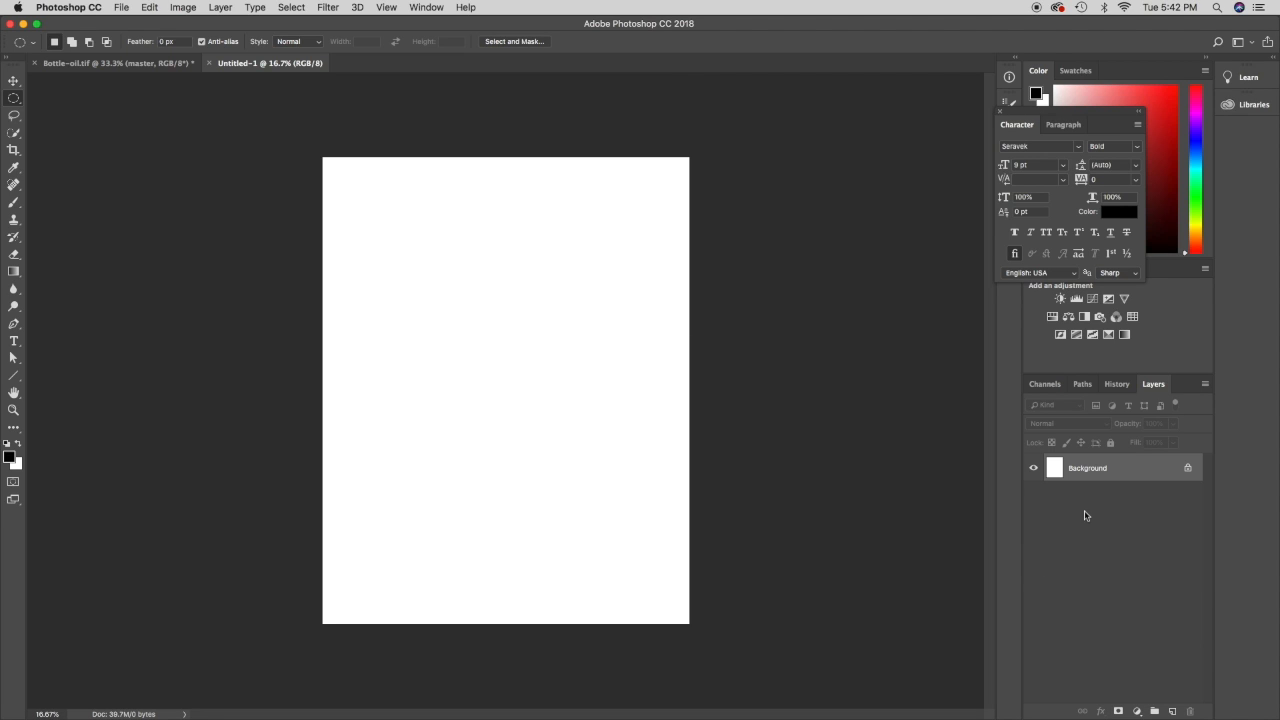
pyautogui.click(1173, 711)
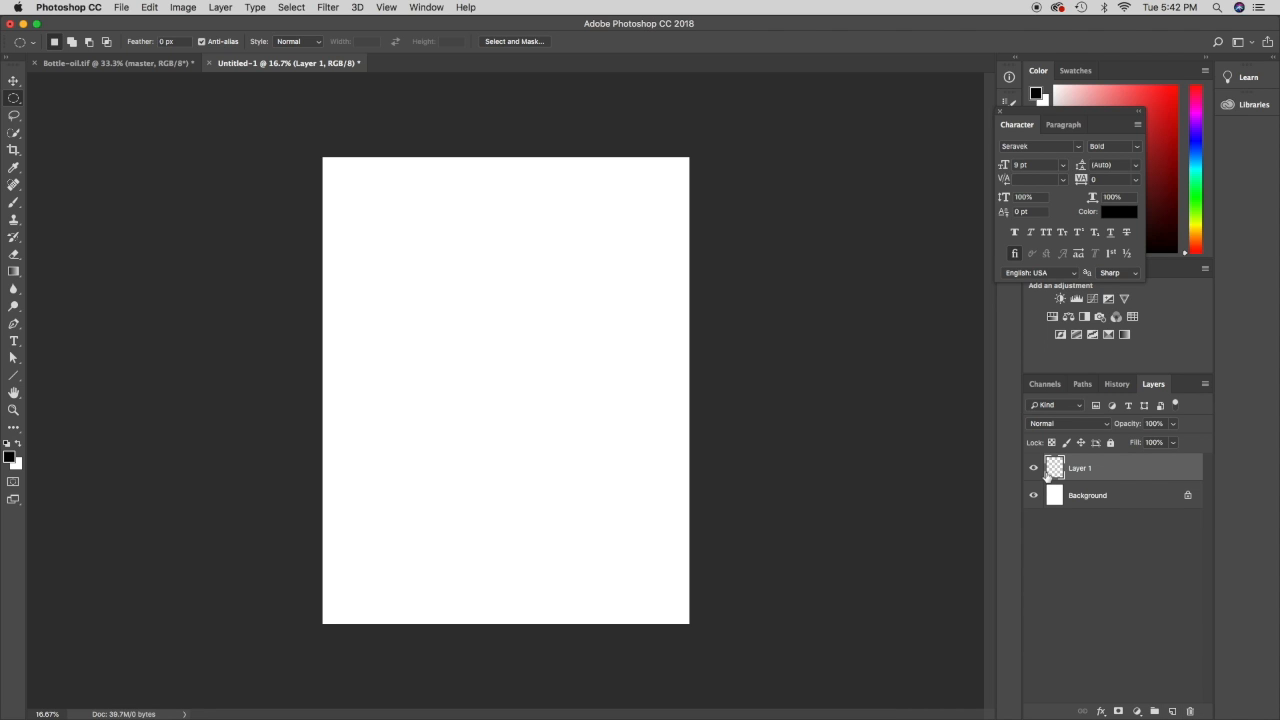
# Fill the new layer with the light gray color d1d1d1 at 100% opacity in Normal mode.
pyautogui.click(150, 7)
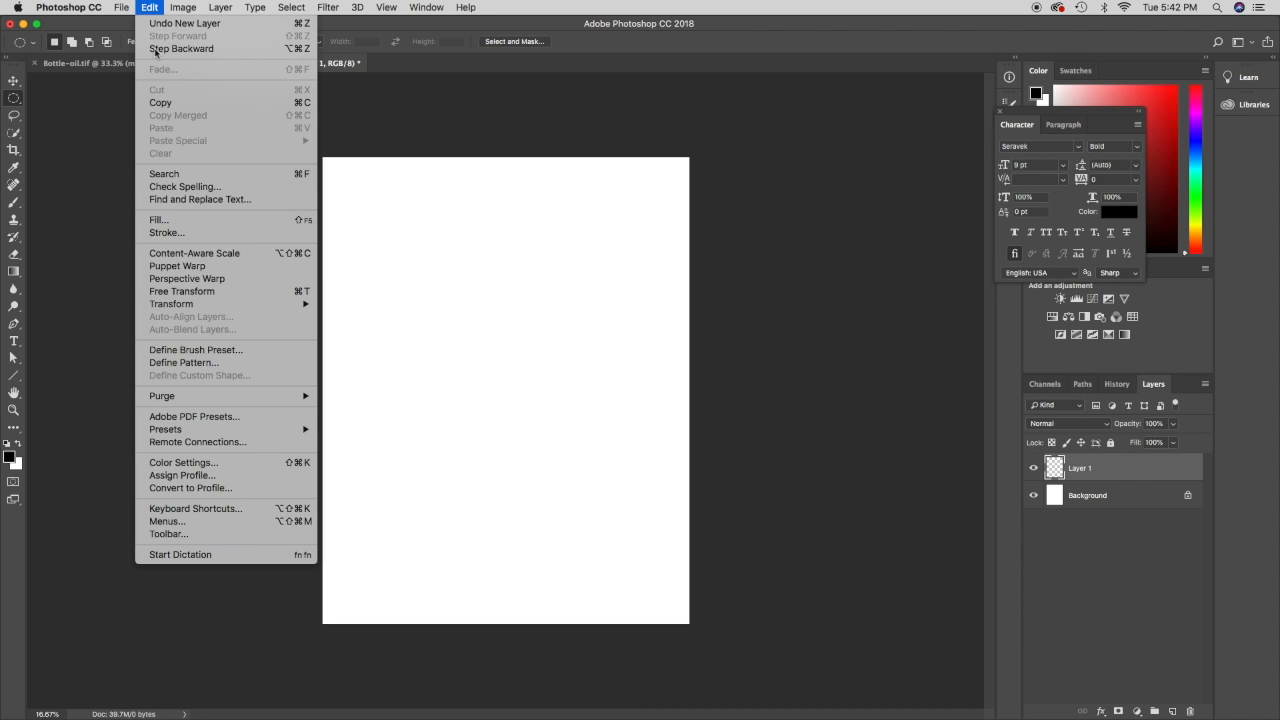
pyautogui.click(164, 224)
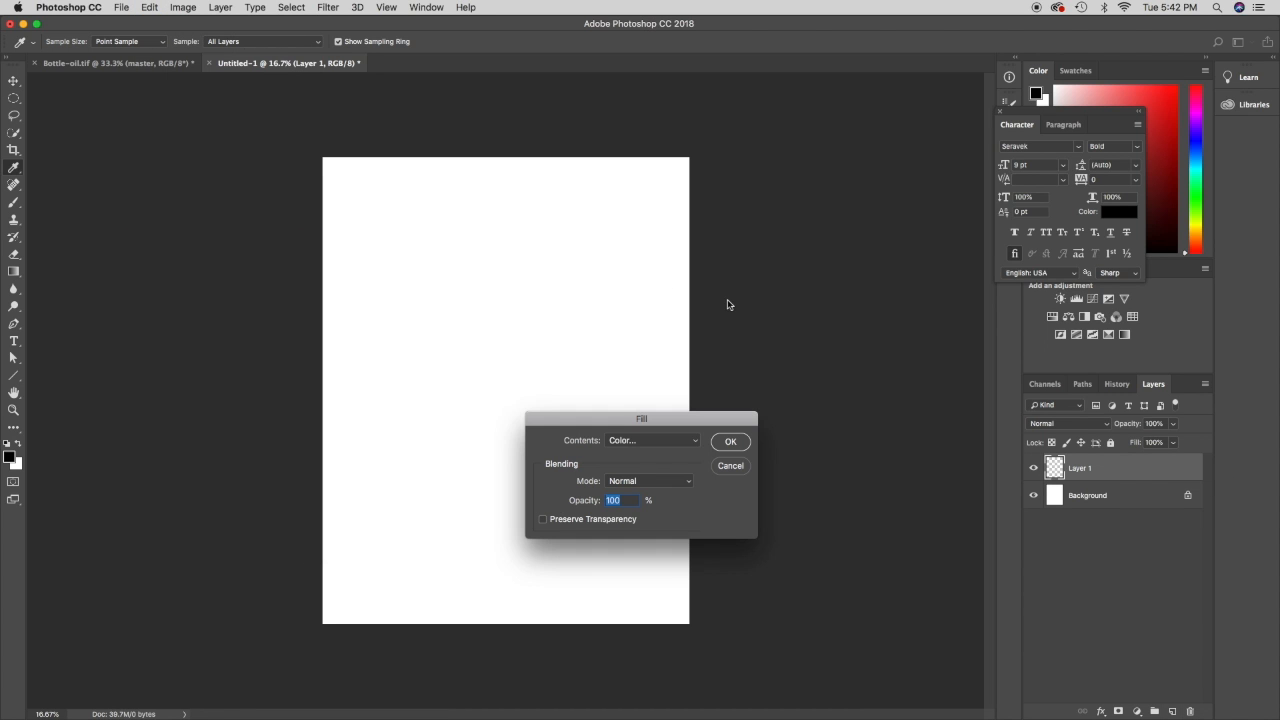
pyautogui.click(652, 441)
pyautogui.click(650, 441)
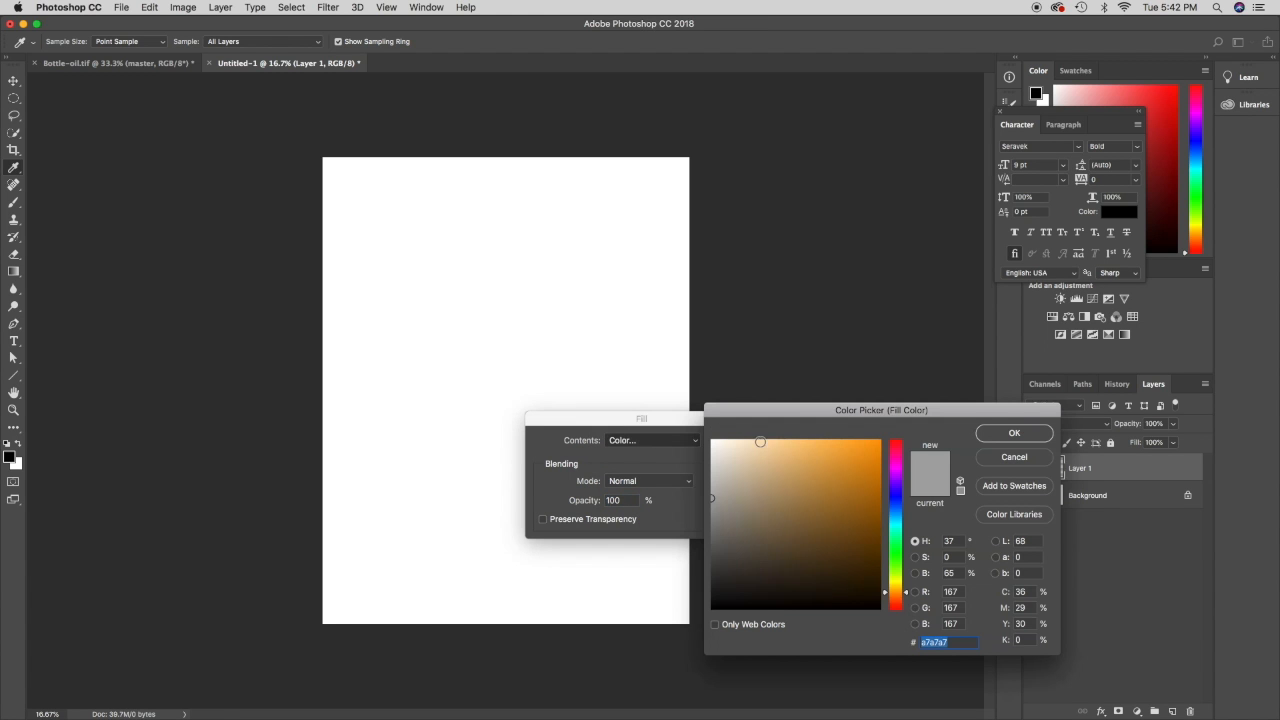
pyautogui.moveTo(714, 497); pyautogui.dragTo(711, 469)
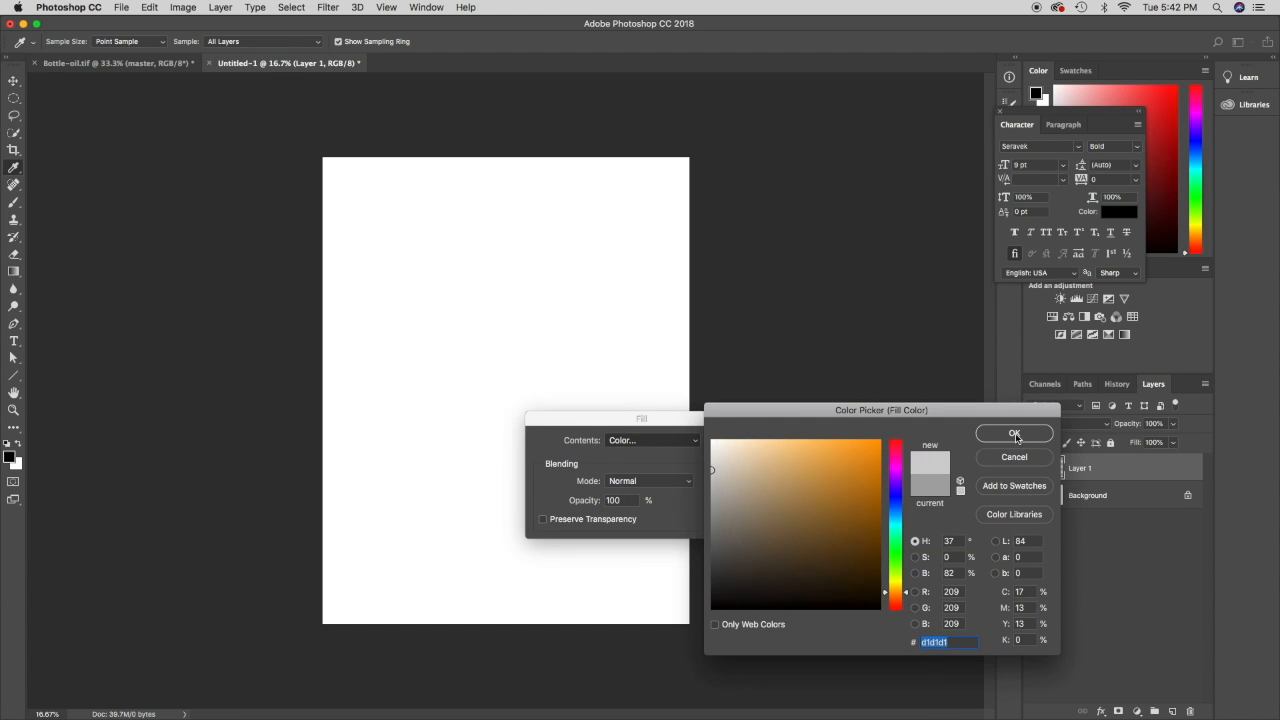
pyautogui.click(1014, 434)
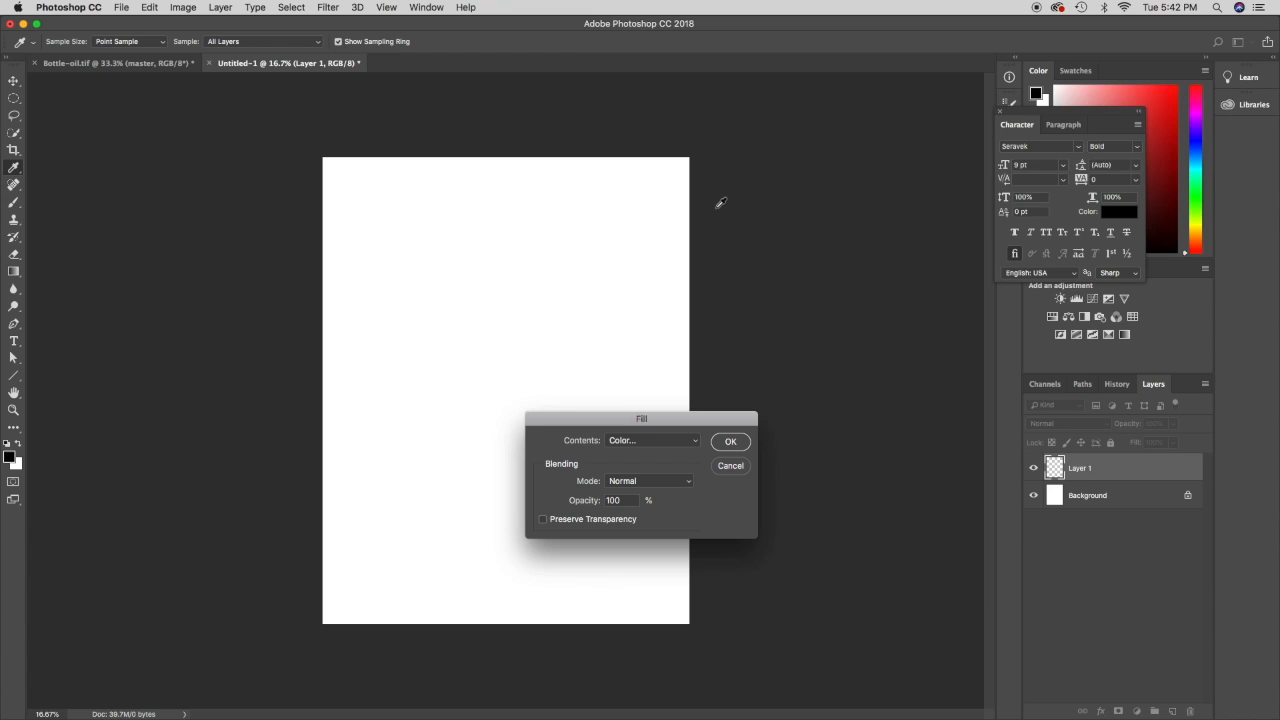
pyautogui.click(735, 441)
# Cut a large circle, a little over half the canvas width, out of the gray layer's upper middle, then deselect.
pyautogui.press('m')
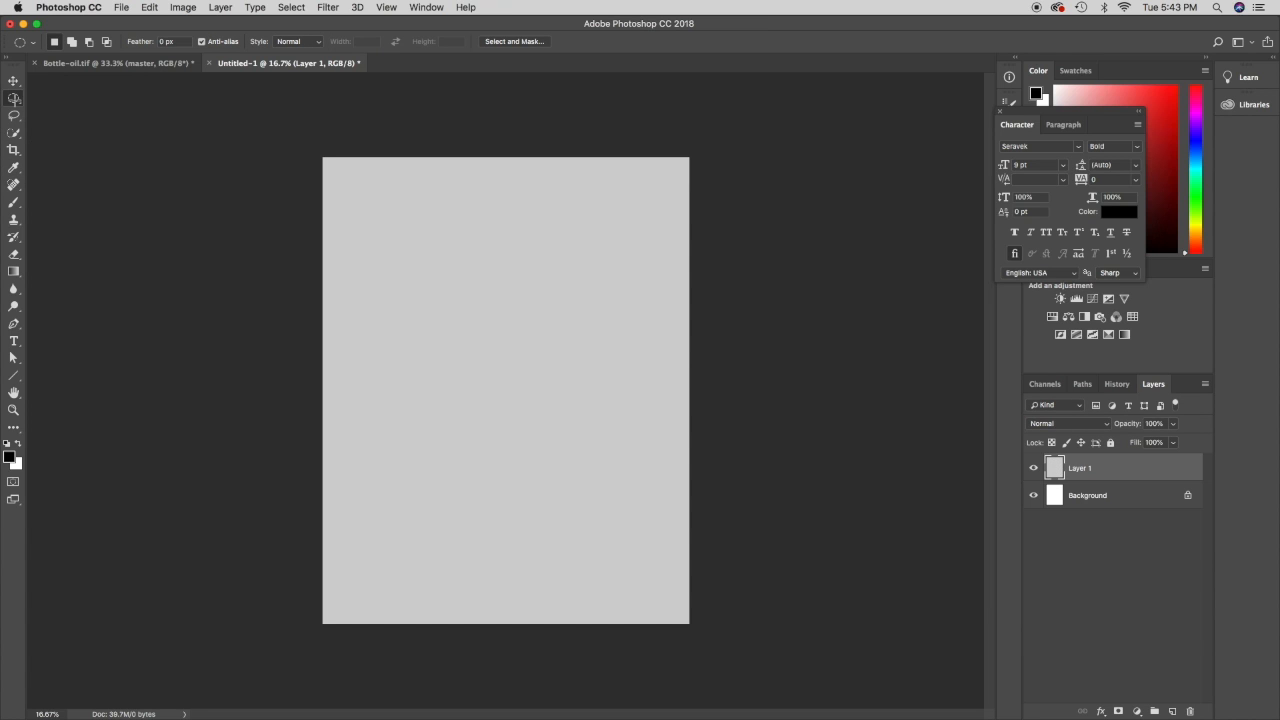
pyautogui.moveTo(404, 242); pyautogui.dragTo(612, 454)
pyautogui.moveTo(510, 338)
pyautogui.mouseDown()
pyautogui.moveTo(531, 346)
pyautogui.moveTo(503, 346)
pyautogui.moveTo(552, 352)
pyautogui.moveTo(482, 353)
pyautogui.moveTo(510, 298)
pyautogui.moveTo(506, 412)
pyautogui.moveTo(505, 347)
pyautogui.mouseUp()
pyautogui.press('Delete')
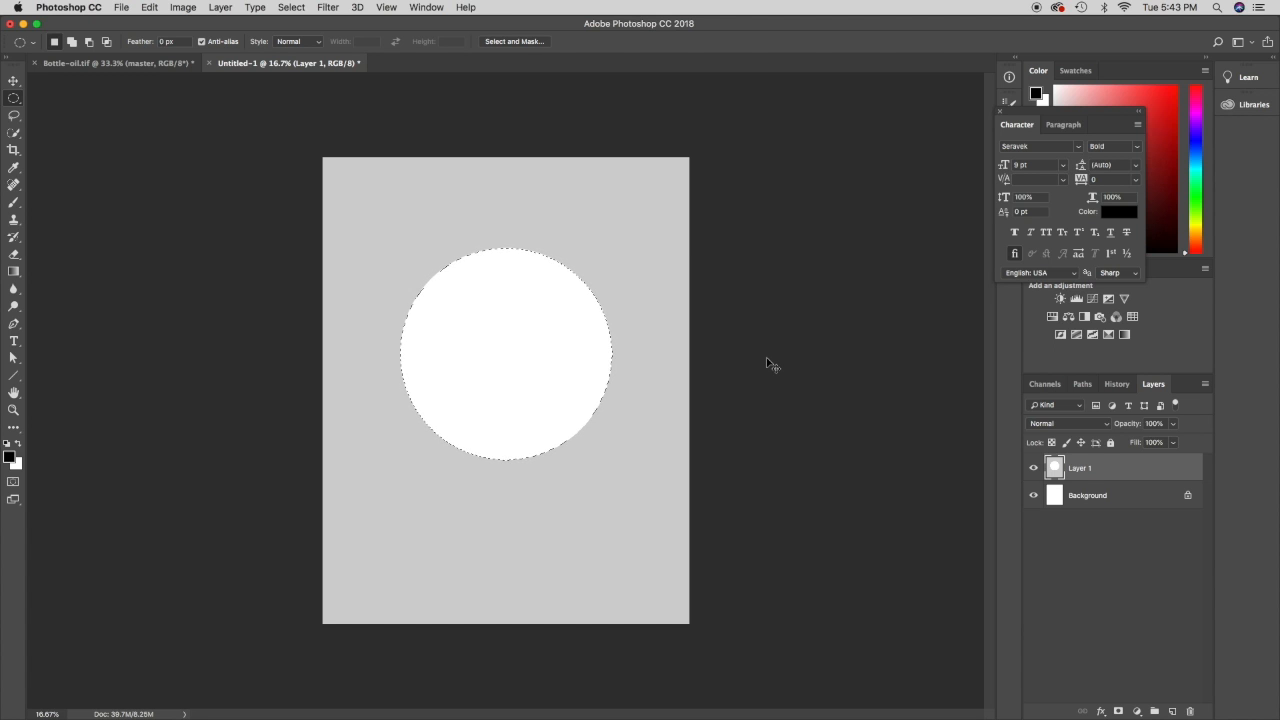
pyautogui.press('super+d')
# Apply a Gaussian Blur with a radius of 132.5 pixels to the gray layer with the circular cut-out.
pyautogui.click(322, 5)
pyautogui.moveTo(345, 180)
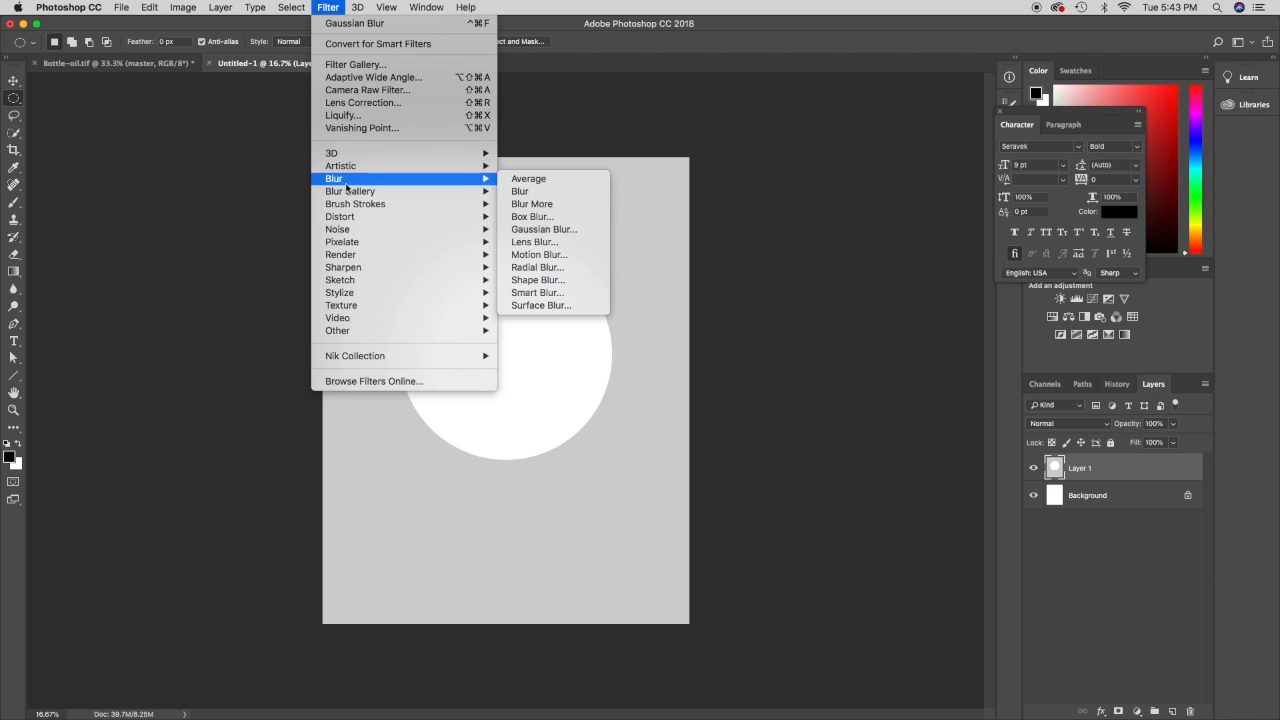
pyautogui.click(545, 229)
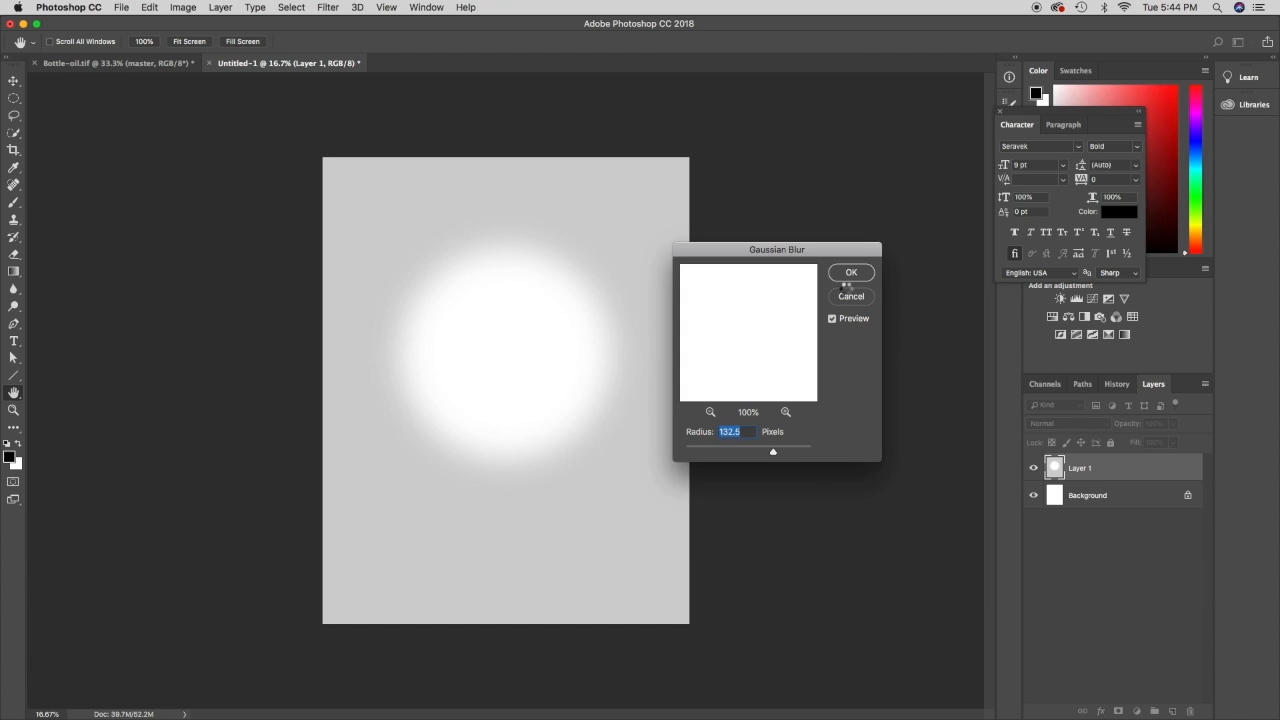
pyautogui.press('Return')
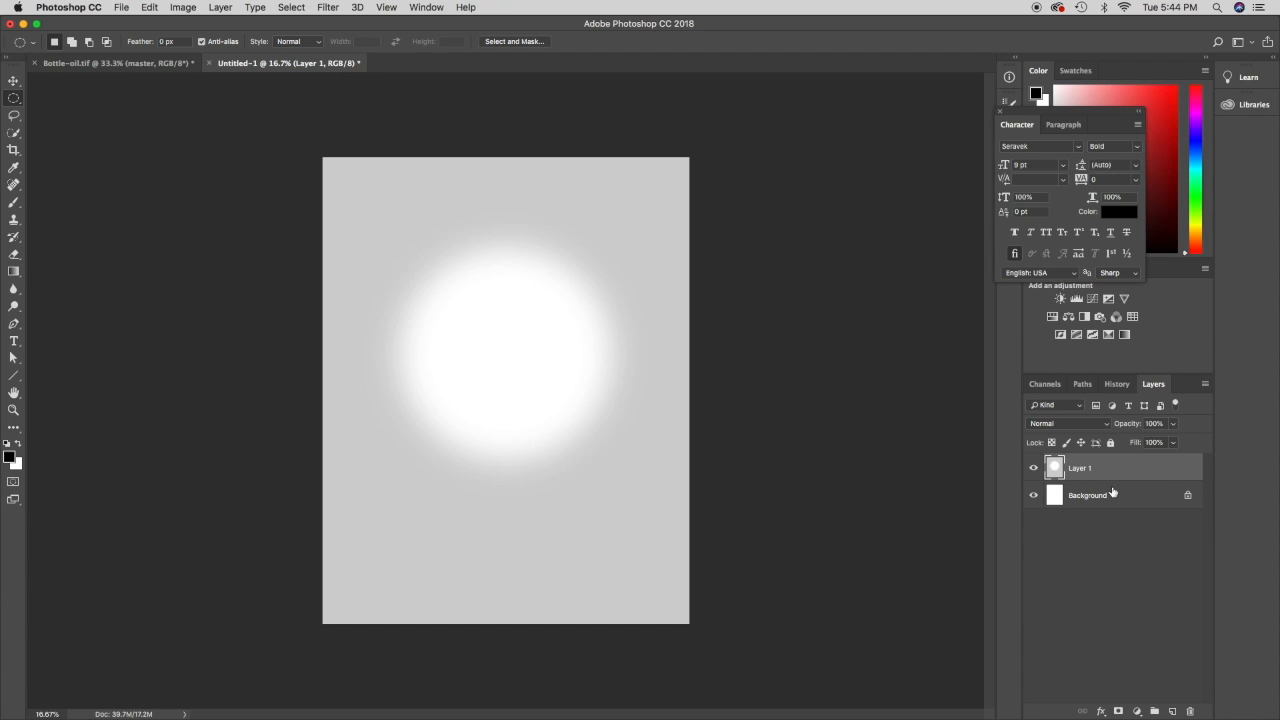
# Duplicate the blurred Layer 1 and switch to the Rectangular Marquee tool.
pyautogui.moveTo(1175, 714); pyautogui.dragTo(1174, 711)
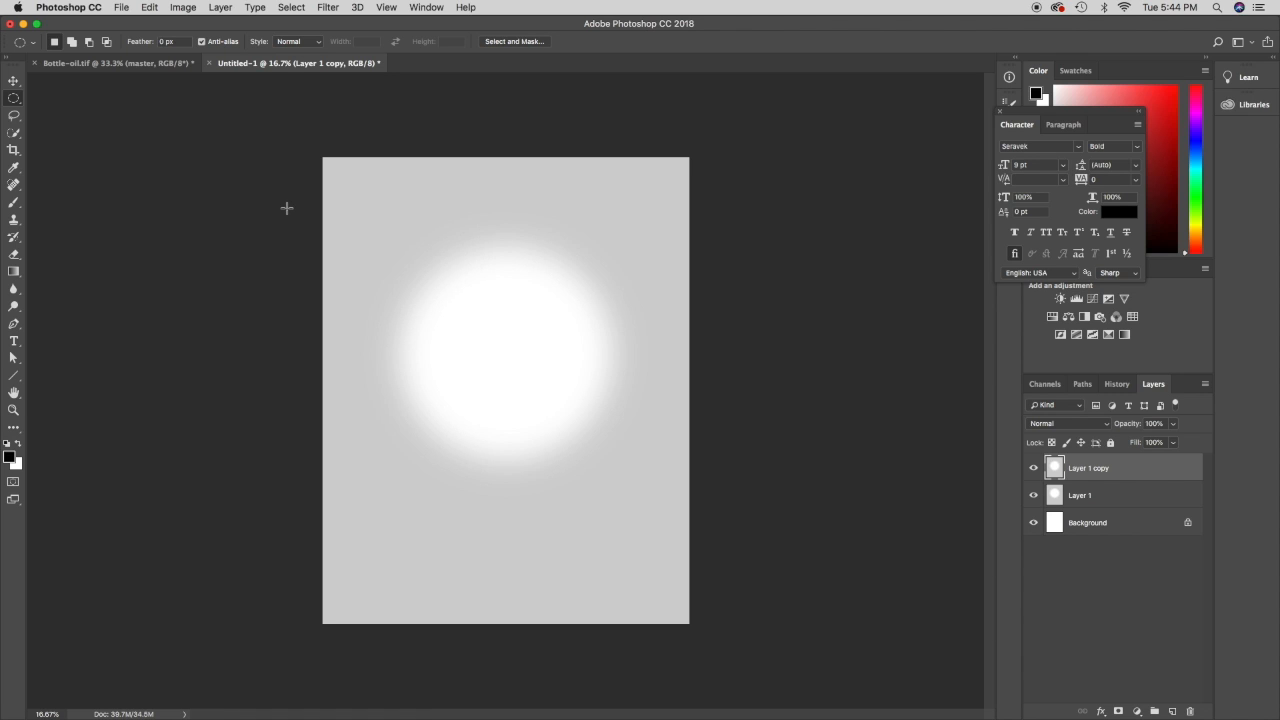
pyautogui.hotkey('shift', 'm')
pyautogui.moveTo(340, 118); pyautogui.dragTo(820, 295)
pyautogui.click(341, 162)
pyautogui.moveTo(322, 157); pyautogui.dragTo(677, 295)
pyautogui.hotkey('ctrl', 'd')
# Delete the upper third of Layer 1 copy and move the remaining part down to form a floor with a horizon line.
pyautogui.moveTo(372, 193); pyautogui.dragTo(797, 314)
pyautogui.press('Delete')
pyautogui.hotkey('ctrl', 'd')
pyautogui.click(14, 82)
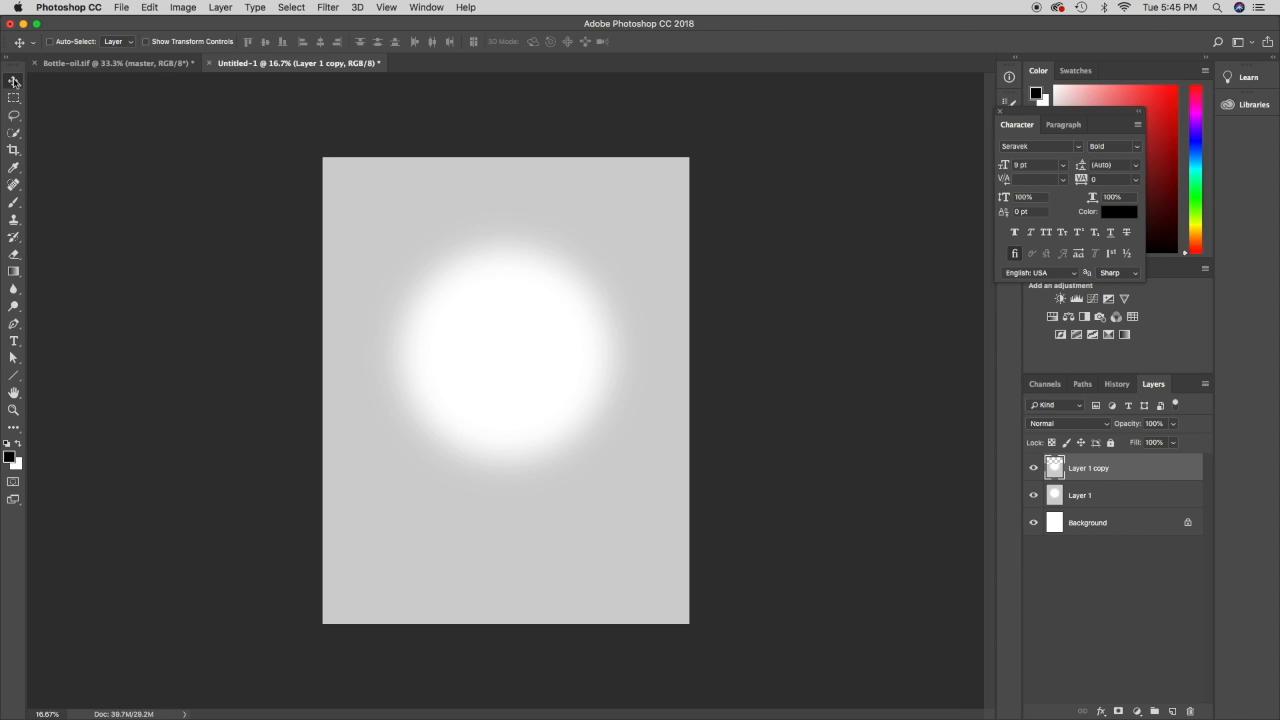
pyautogui.moveTo(537, 381); pyautogui.dragTo(540, 504)
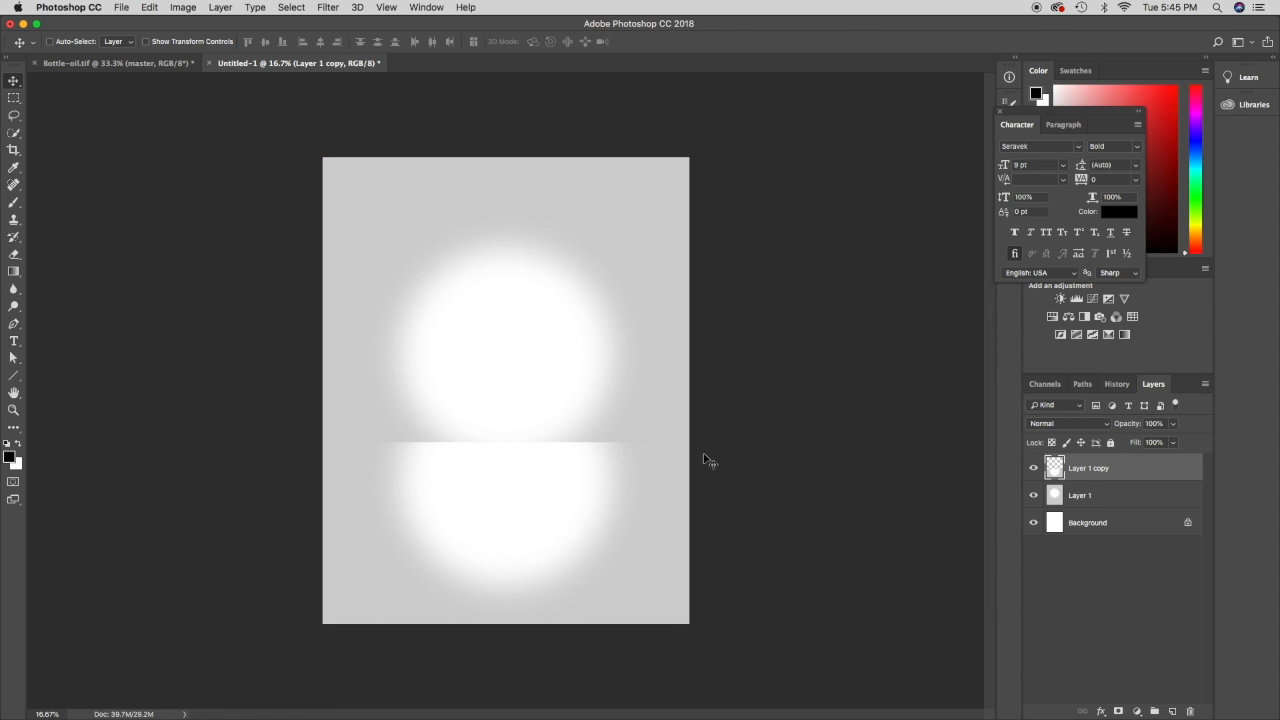
# Copy the master bottle group from Bottle-oil.tif into Untitled-1 and scale it to about 120% wide and 116% high, standing across the horizon line.
pyautogui.click(138, 64)
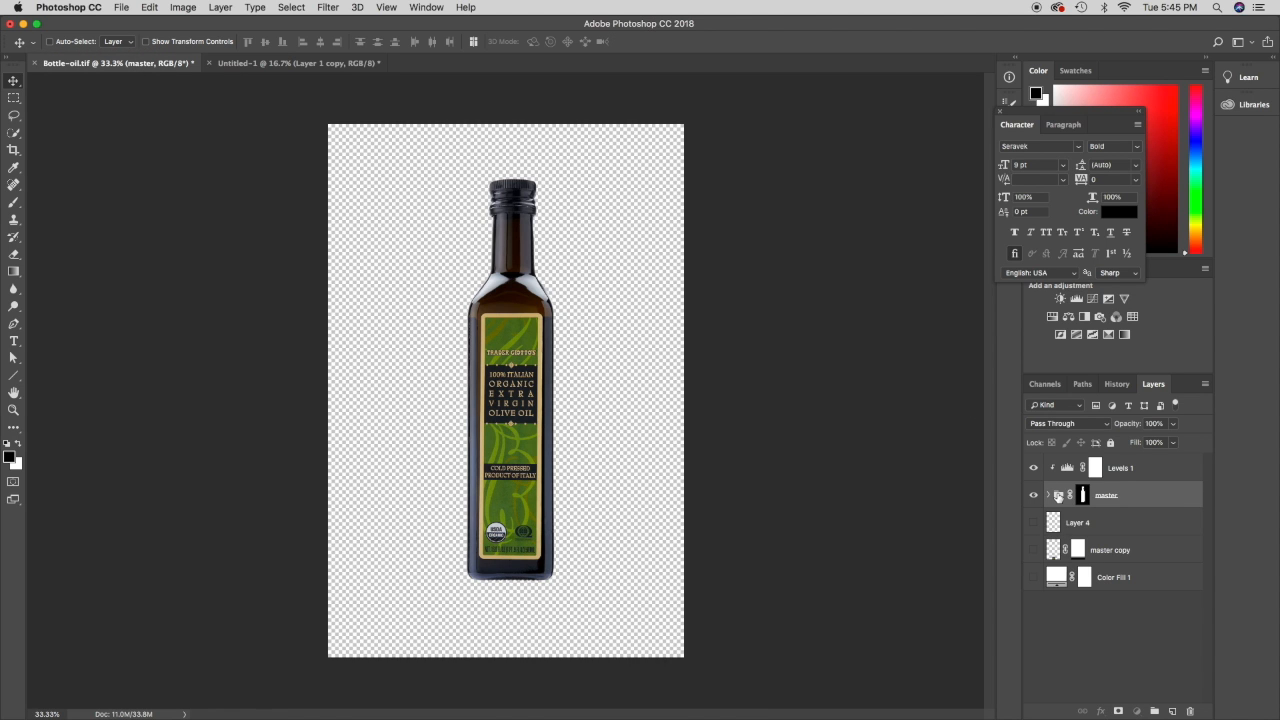
pyautogui.moveTo(1058, 497); pyautogui.dragTo(508, 371)
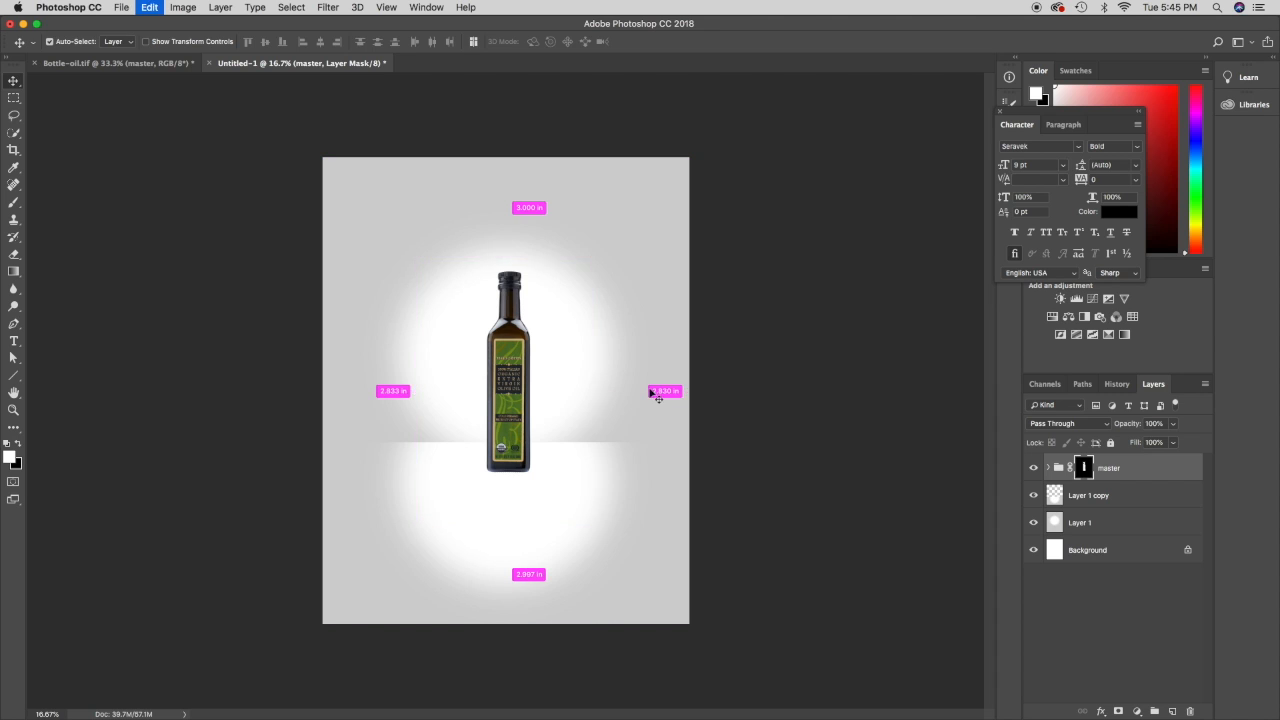
pyautogui.press('super+t')
pyautogui.moveTo(593, 258); pyautogui.dragTo(629, 215)
pyautogui.moveTo(553, 350); pyautogui.dragTo(527, 358)
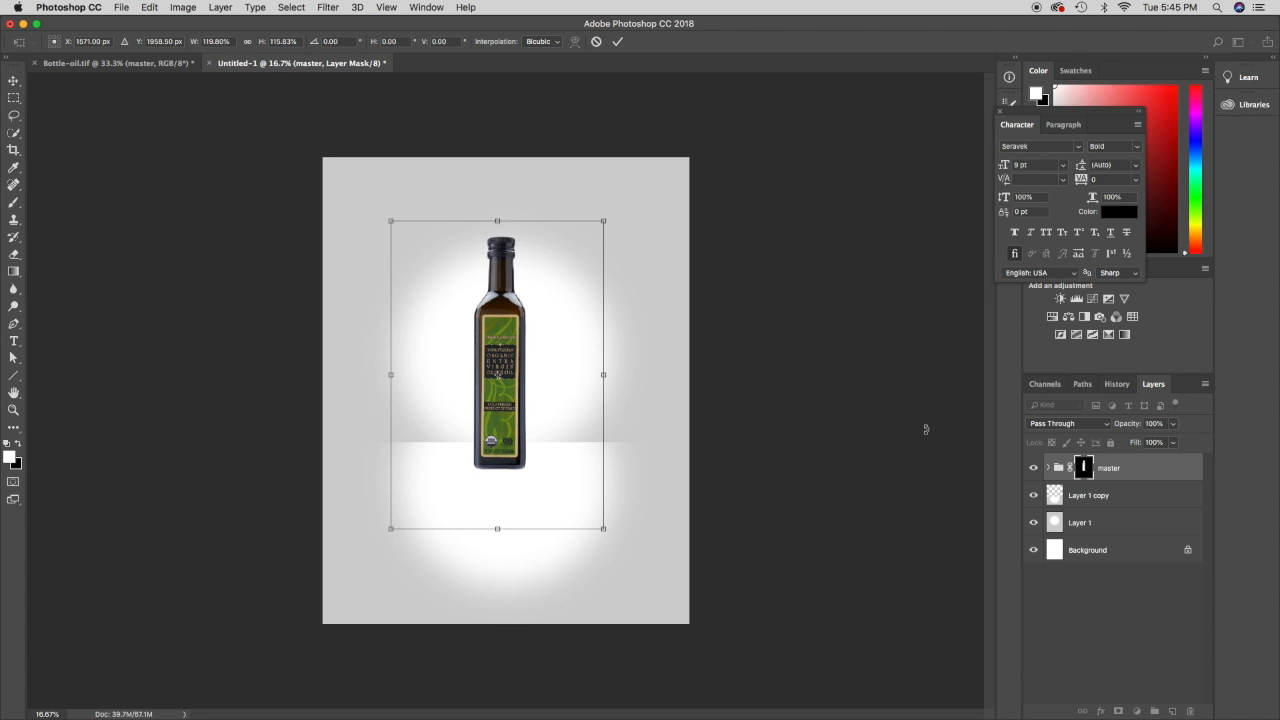
pyautogui.press('Return')
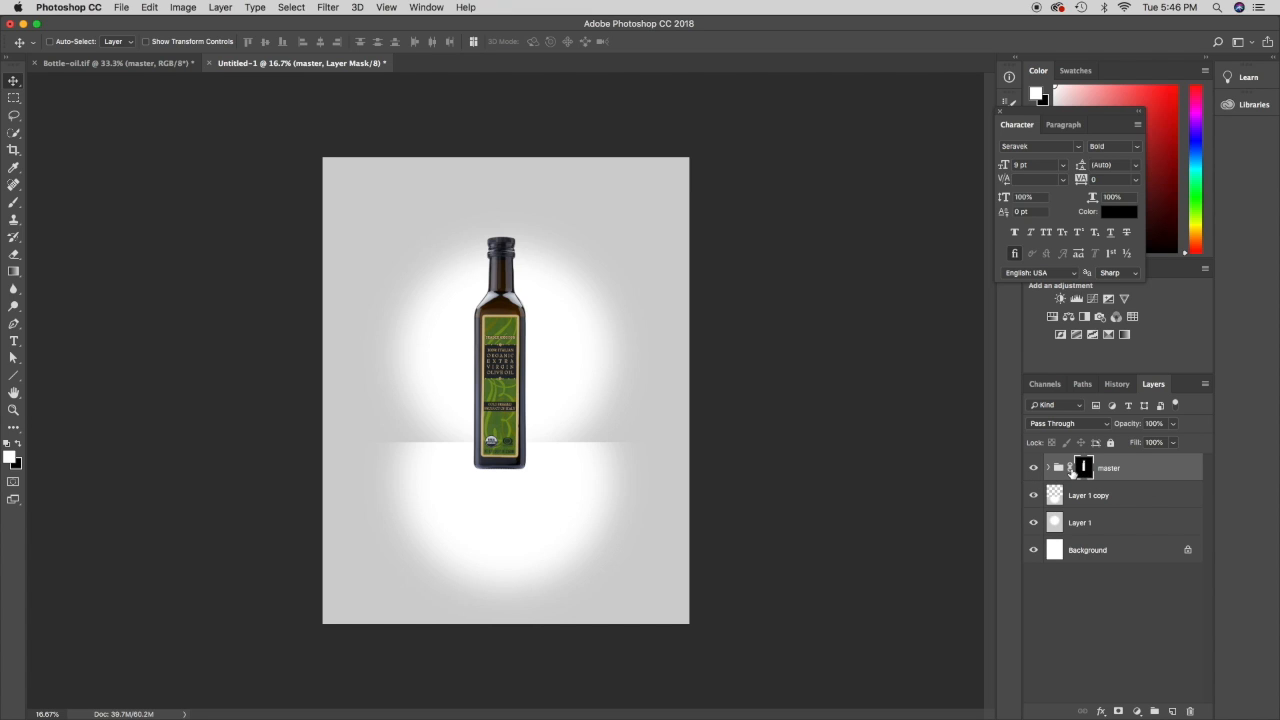
# Merge the master group into a single layer and apply its layer mask.
pyautogui.press('super+j')
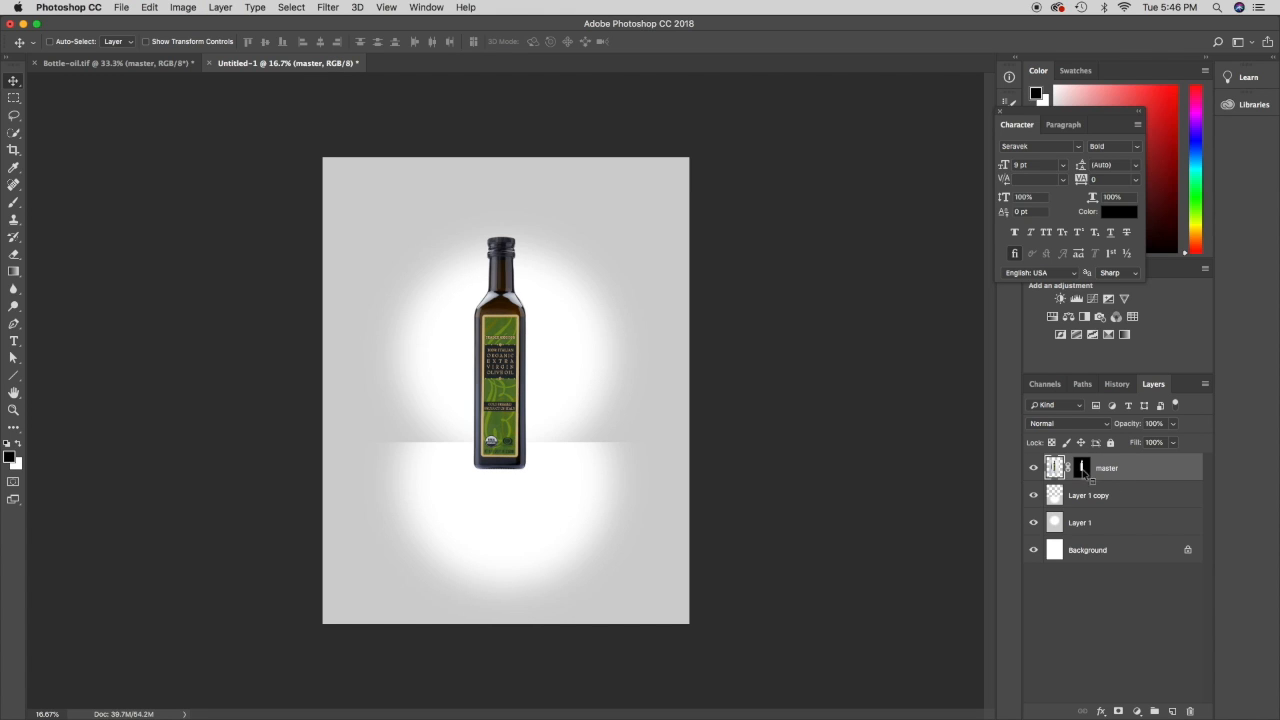
pyautogui.rightClick(1083, 472)
pyautogui.click(1097, 499)
pyautogui.click(183, 8)
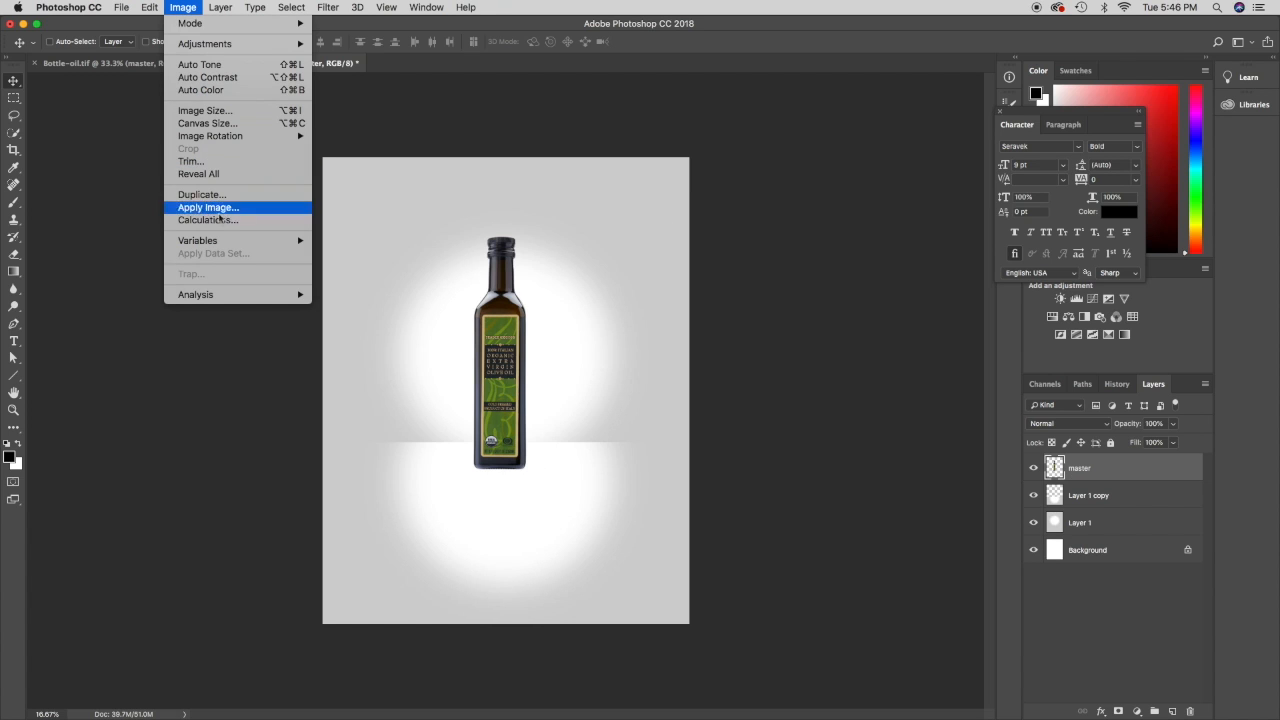
pyautogui.click(149, 5)
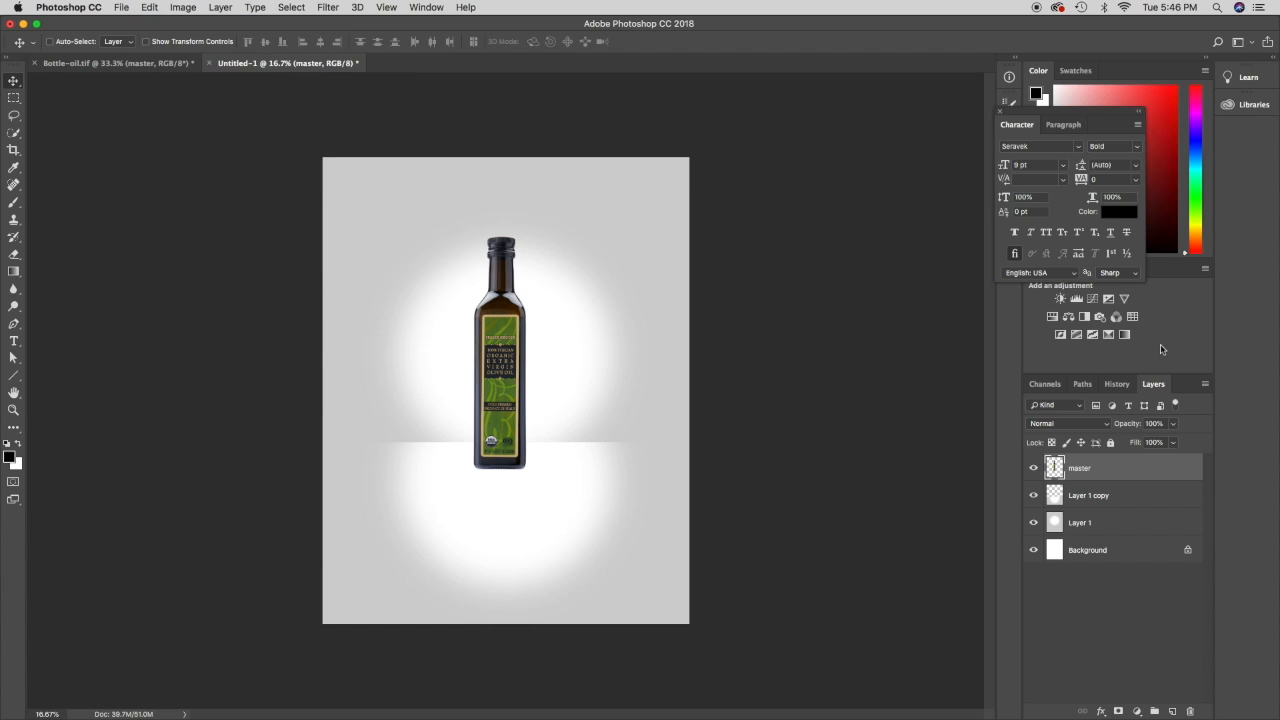
# Duplicate the bottle layer and flip the lower master layer vertically.
pyautogui.press('super+j')
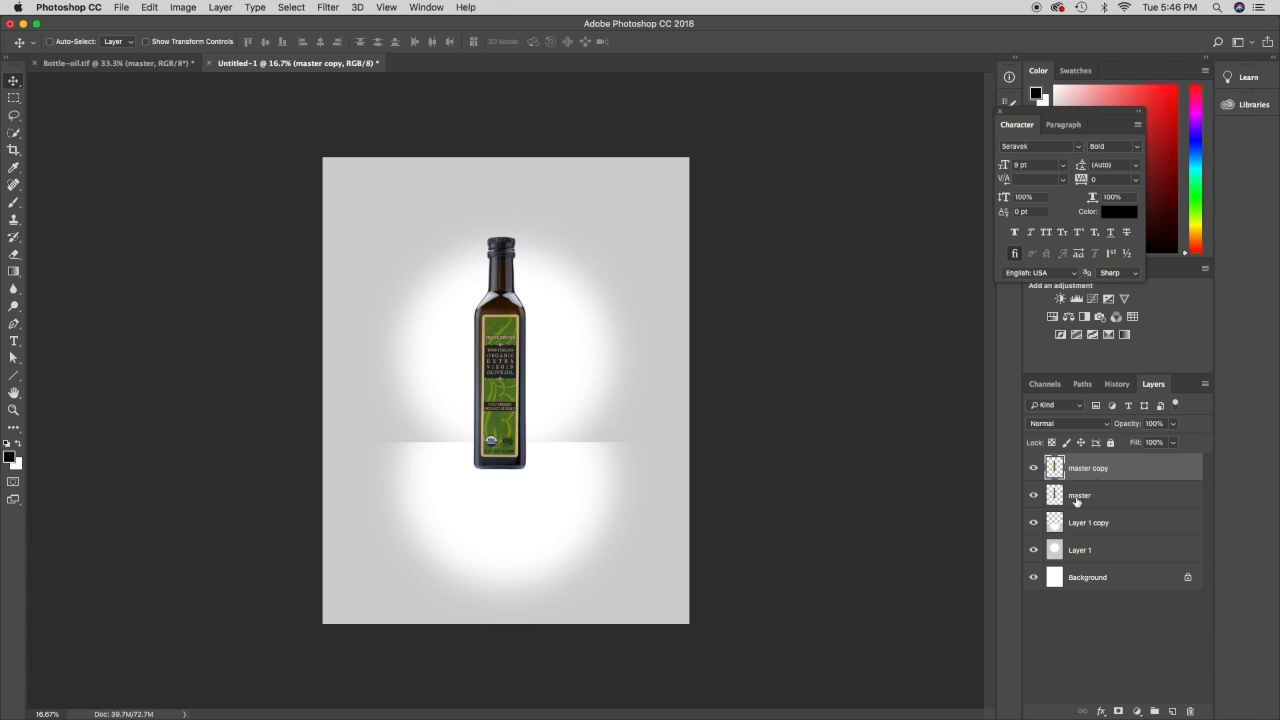
pyautogui.click(1096, 496)
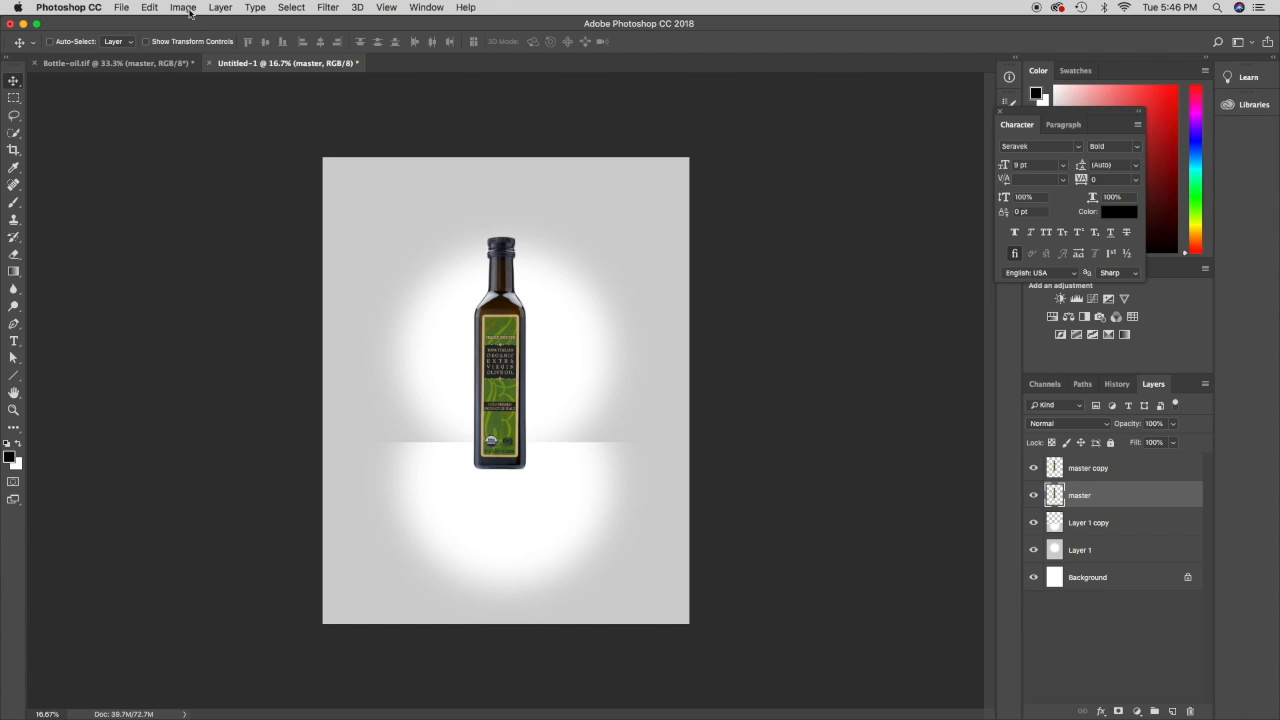
pyautogui.click(150, 7)
pyautogui.moveTo(200, 304)
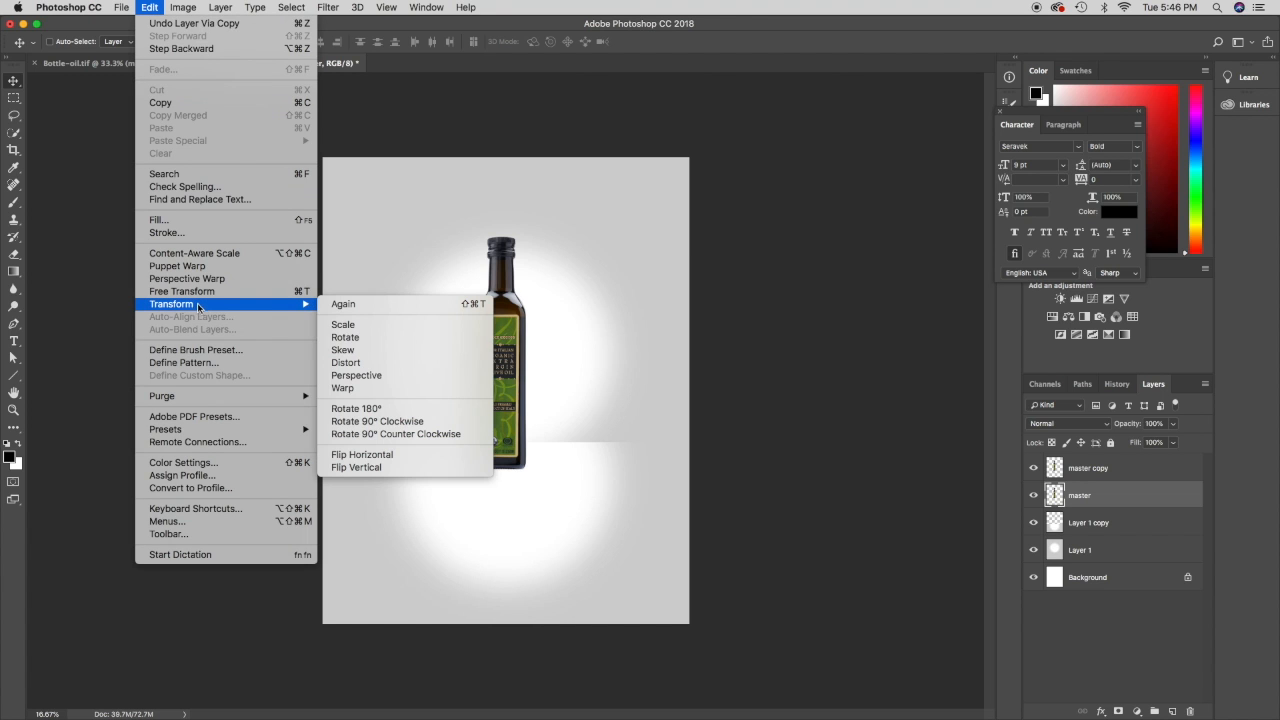
pyautogui.click(354, 468)
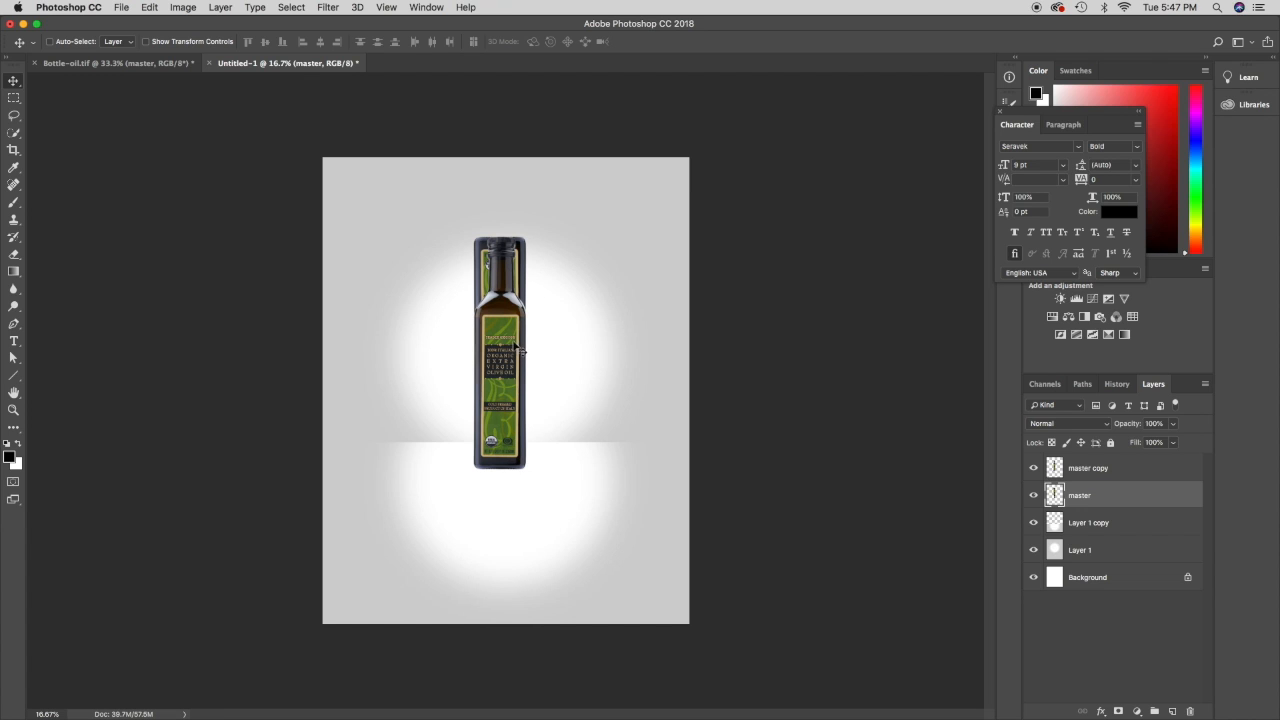
# Move the flipped bottle straight down and nudge it up until its base meets the upright bottle's base.
pyautogui.moveTo(513, 310); pyautogui.dragTo(511, 536)
pyautogui.press('Up')
pyautogui.press('Up')
pyautogui.press('Up')
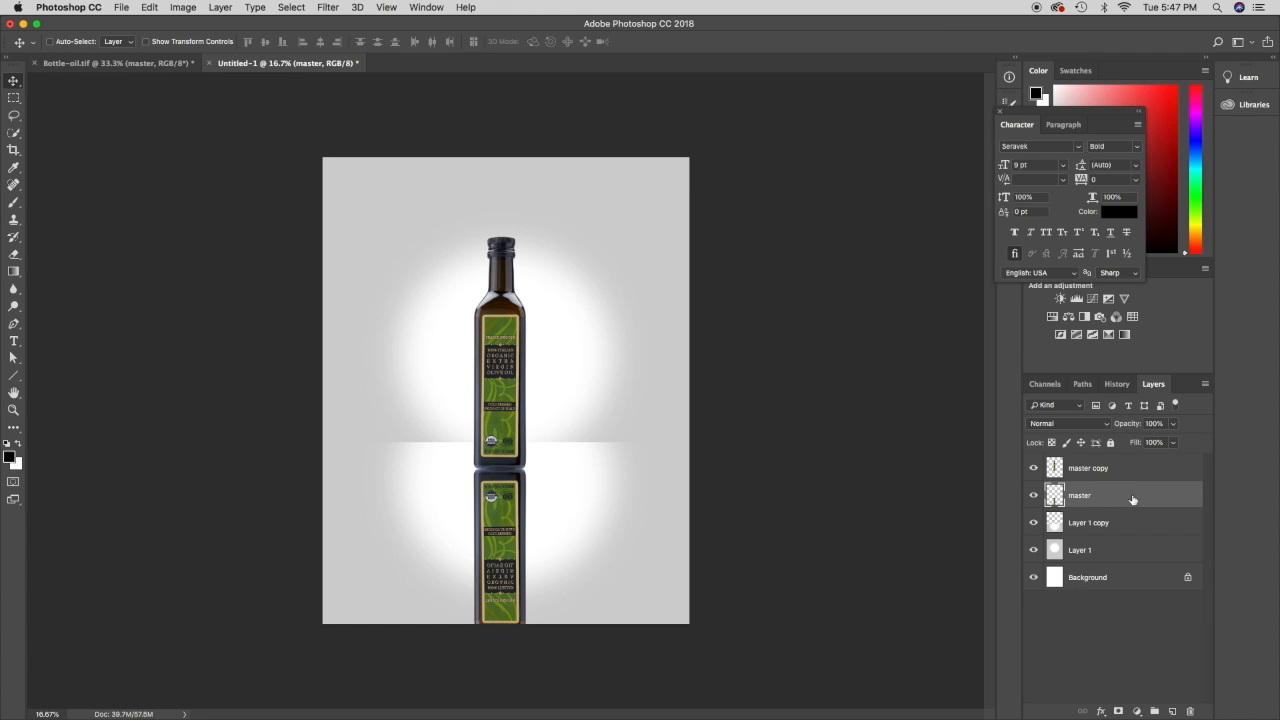
# Lower the reflected bottle layer's opacity to 76% and add a layer mask to it.
pyautogui.click(1174, 429)
pyautogui.moveTo(1174, 442); pyautogui.dragTo(1159, 445)
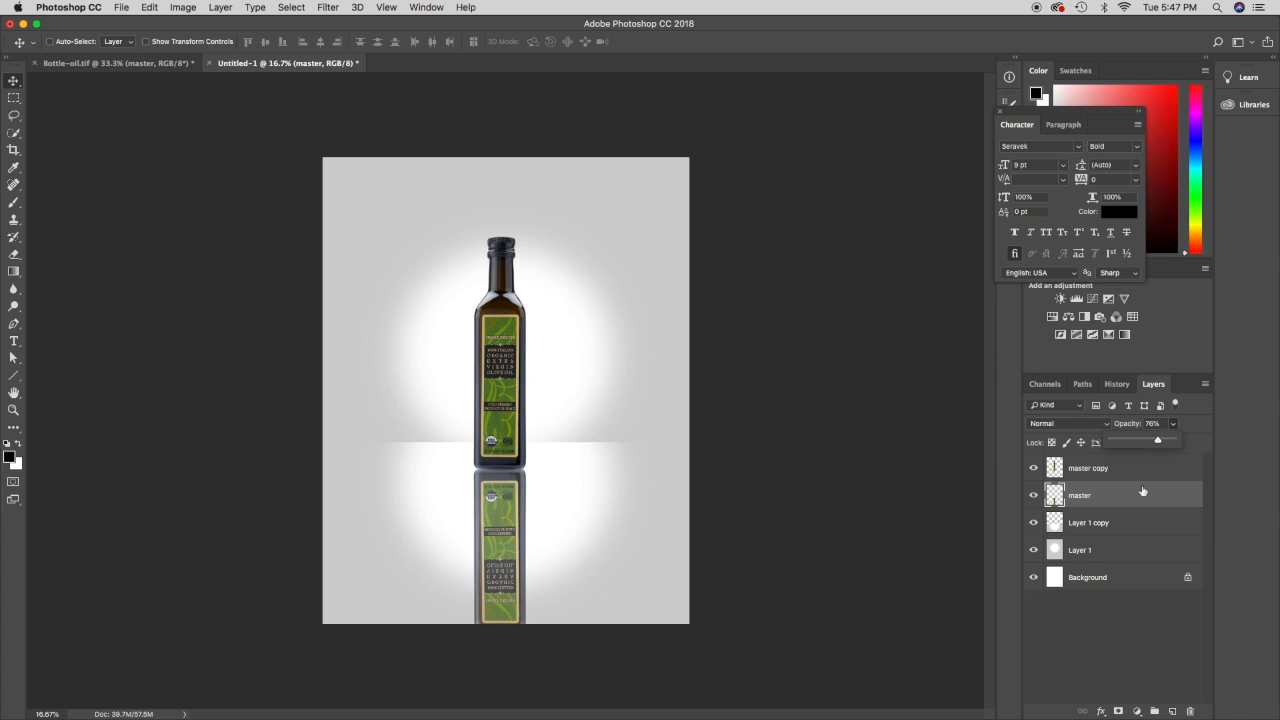
pyautogui.click(1122, 712)
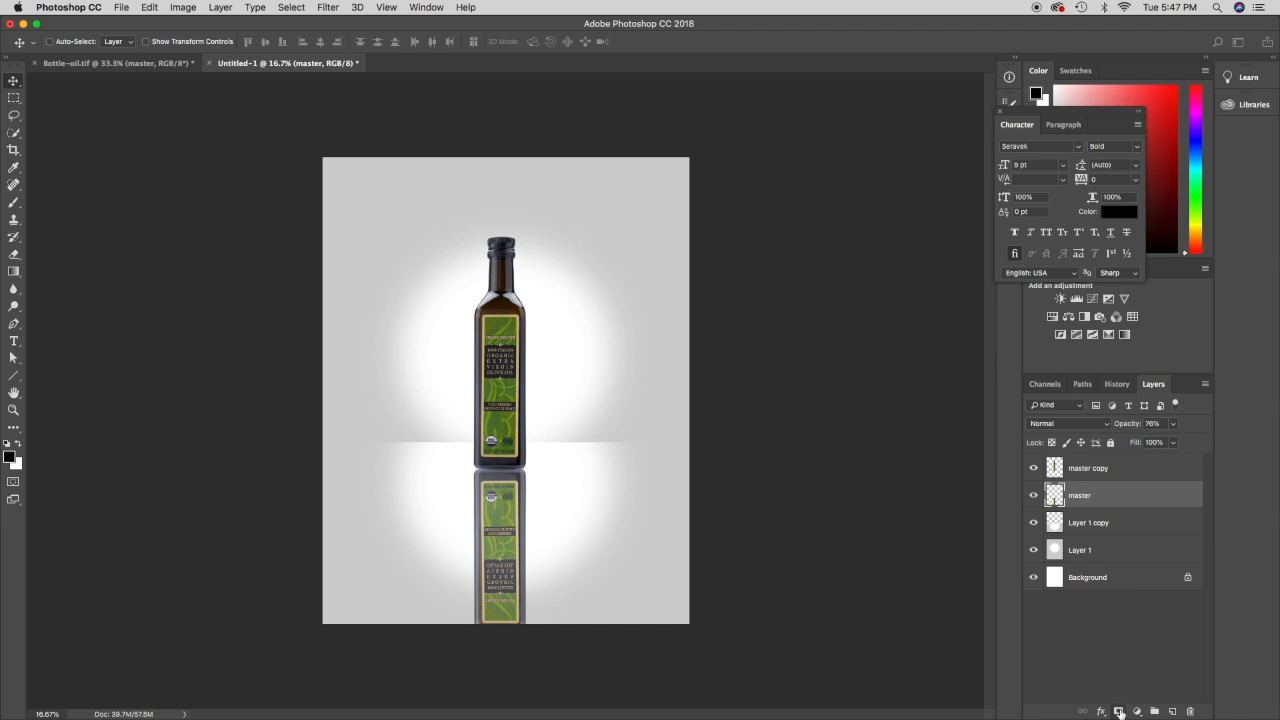
pyautogui.click(1119, 711)
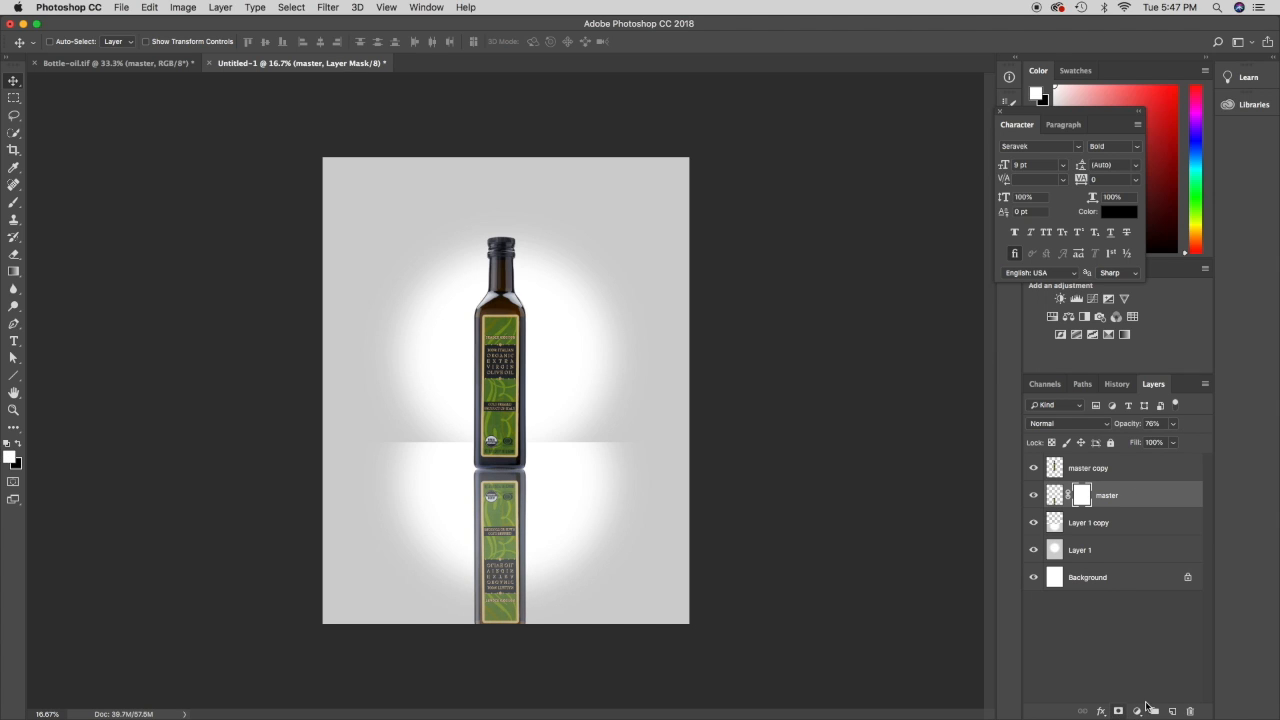
# Fade the reflection toward the canvas bottom by drawing a vertical Black, White linear gradient at 52% opacity on its layer mask.
pyautogui.click(14, 272)
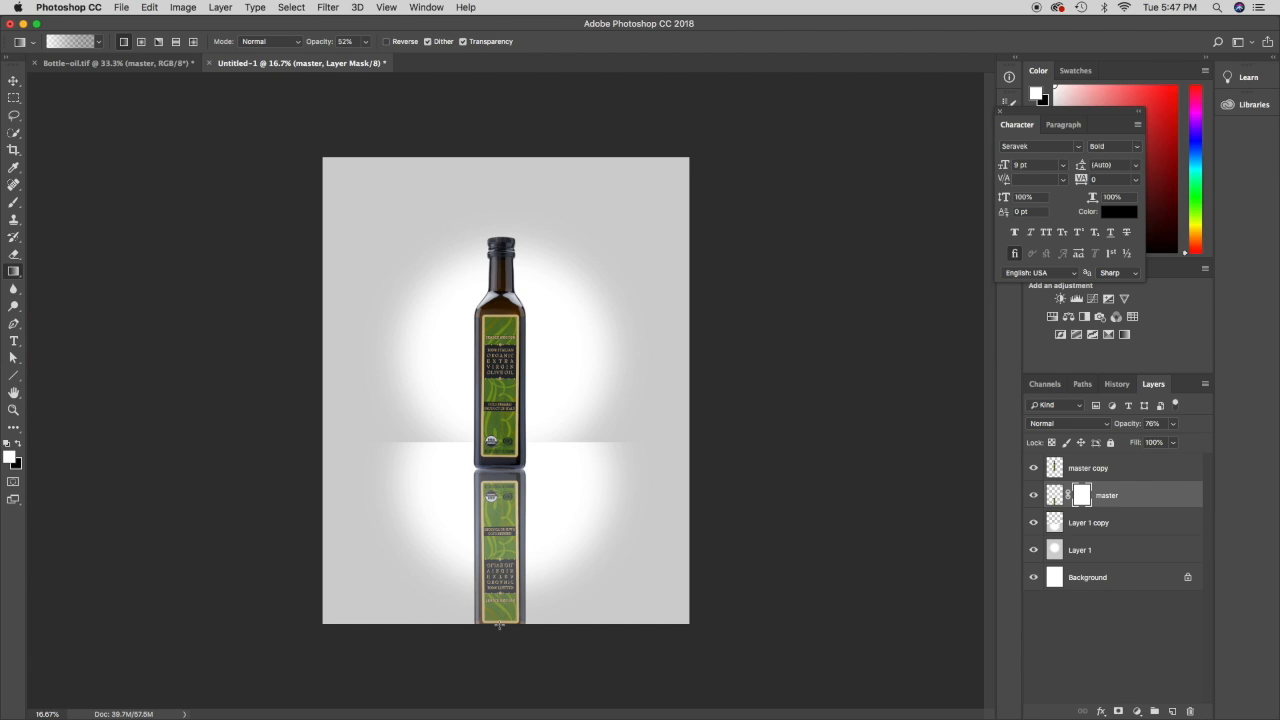
pyautogui.click(101, 44)
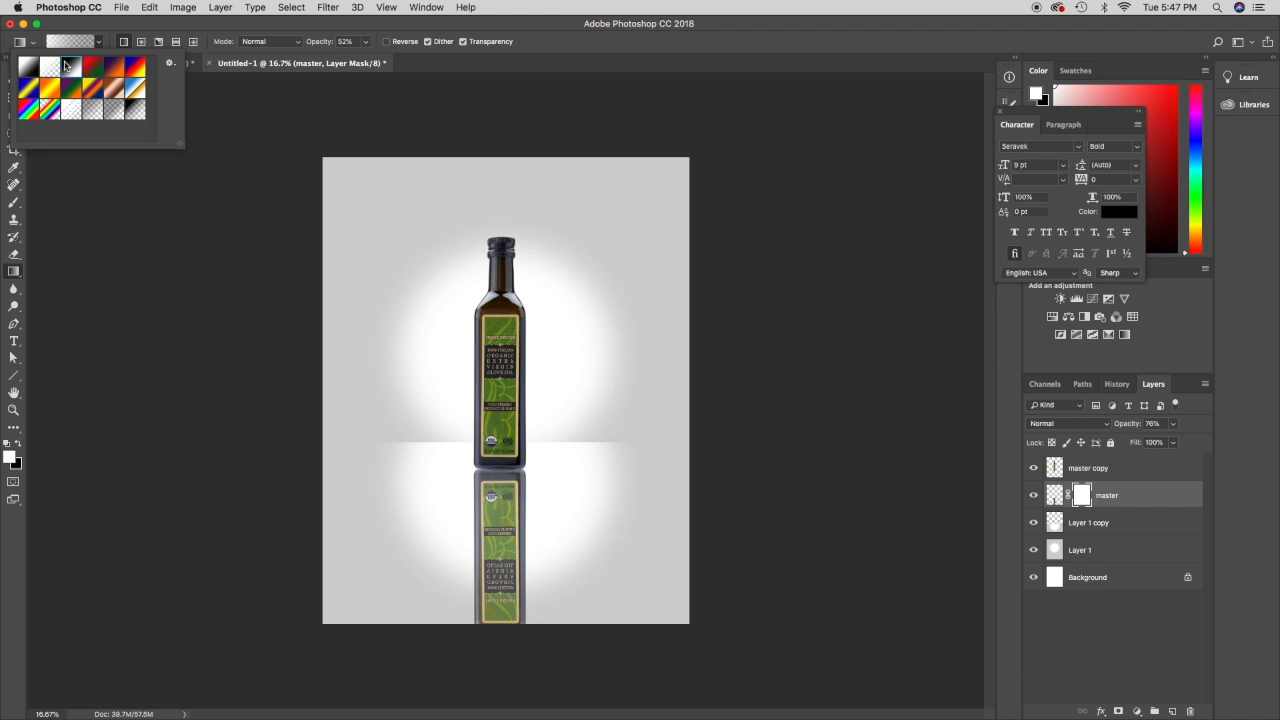
pyautogui.doubleClick(68, 68)
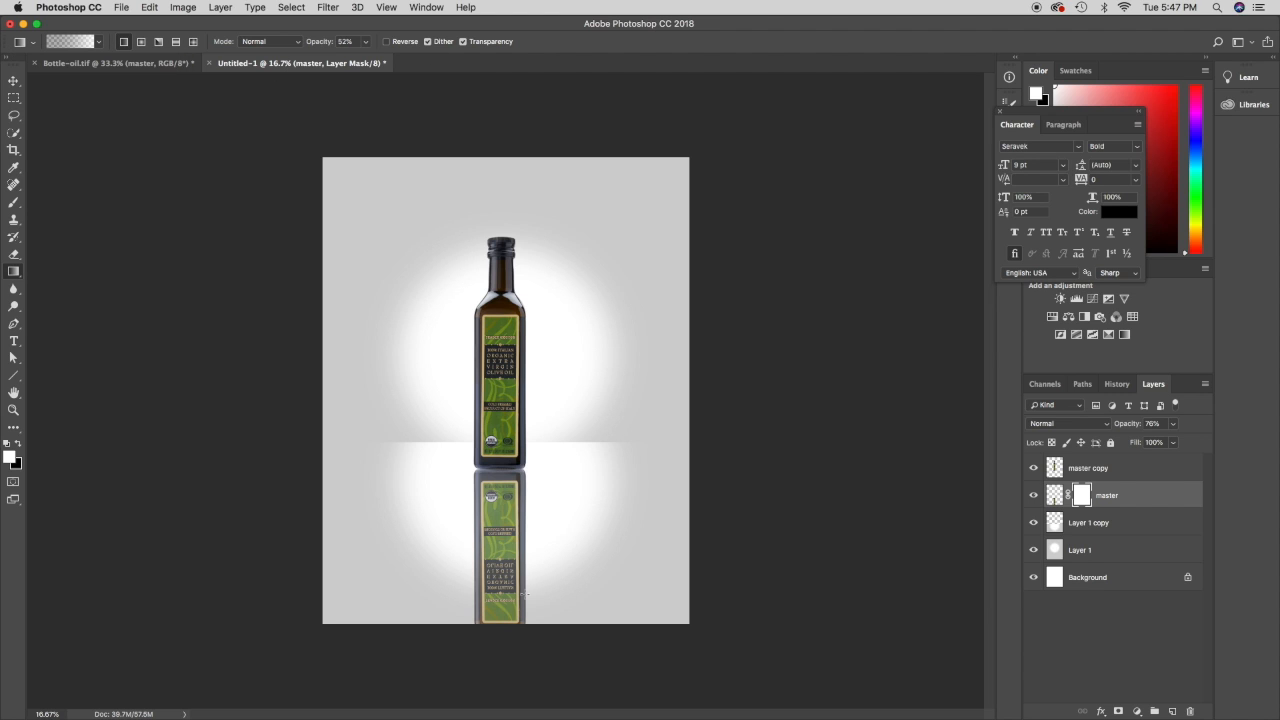
pyautogui.moveTo(508, 450); pyautogui.dragTo(506, 628)
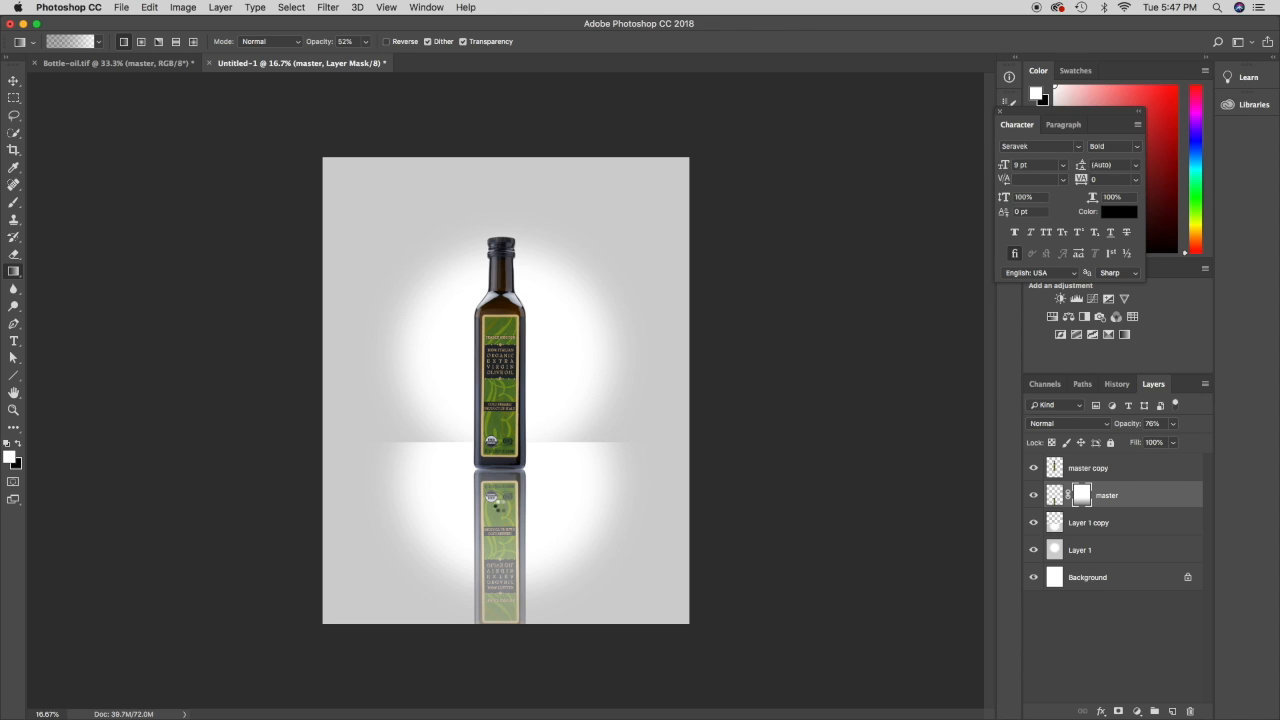
# Raise the gradient opacity to 100% and redraw the vertical gradient on the reflection's mask so it fades out higher, below the bottle's base.
pyautogui.click(365, 46)
pyautogui.moveTo(364, 58); pyautogui.dragTo(430, 80)
pyautogui.moveTo(506, 628); pyautogui.dragTo(506, 465)
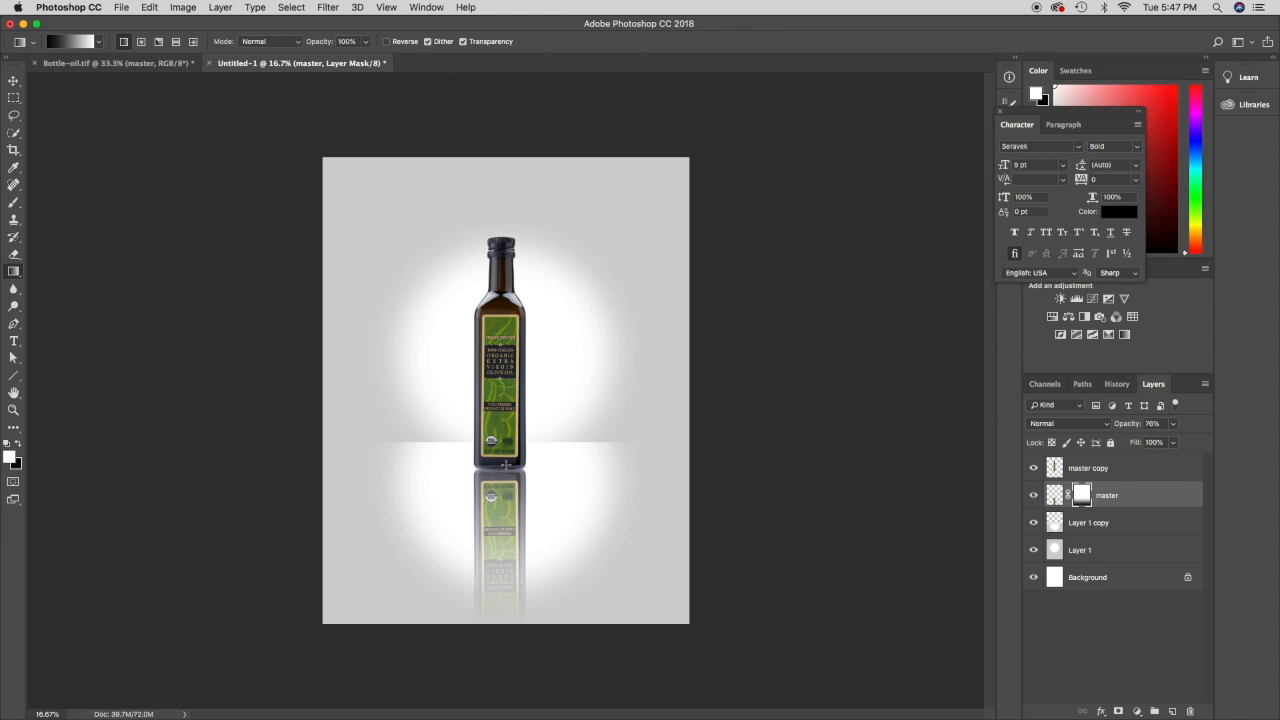
pyautogui.moveTo(501, 527); pyautogui.dragTo(506, 497)
pyautogui.moveTo(508, 550); pyautogui.dragTo(509, 449)
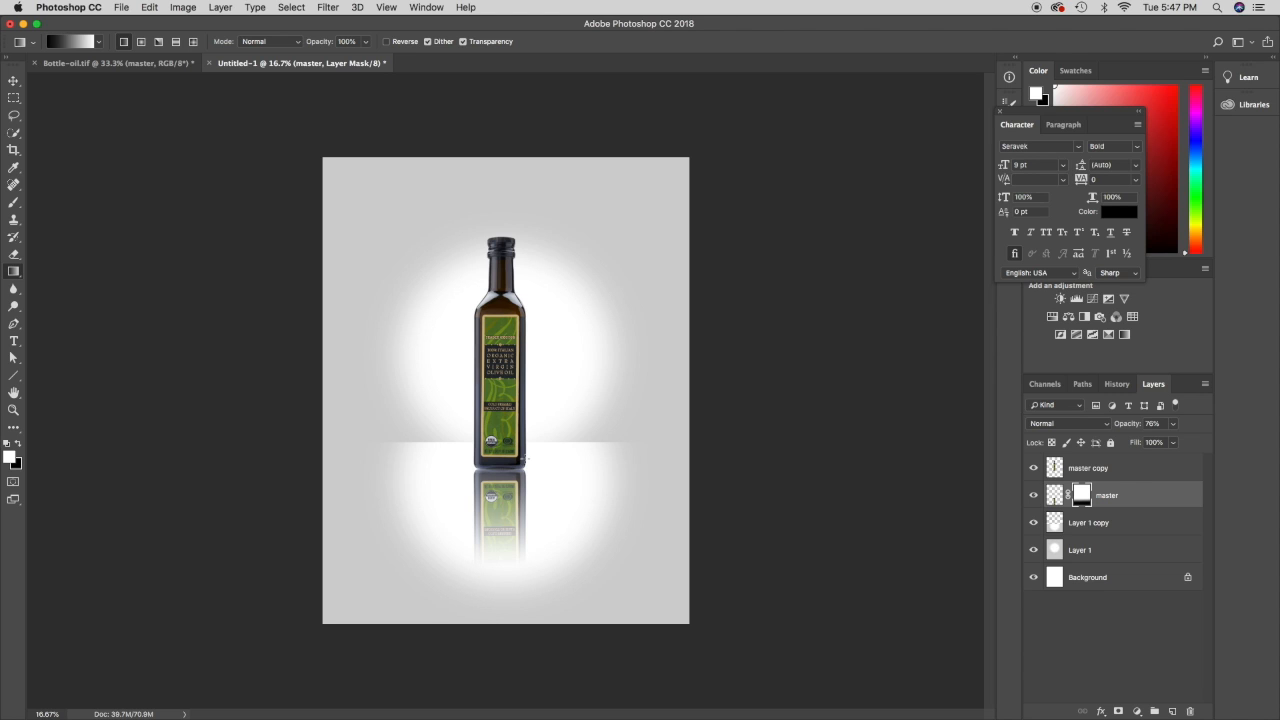
# Set the reflected bottle layer's opacity to 90%.
pyautogui.click(1173, 423)
pyautogui.moveTo(1174, 442); pyautogui.dragTo(1182, 444)
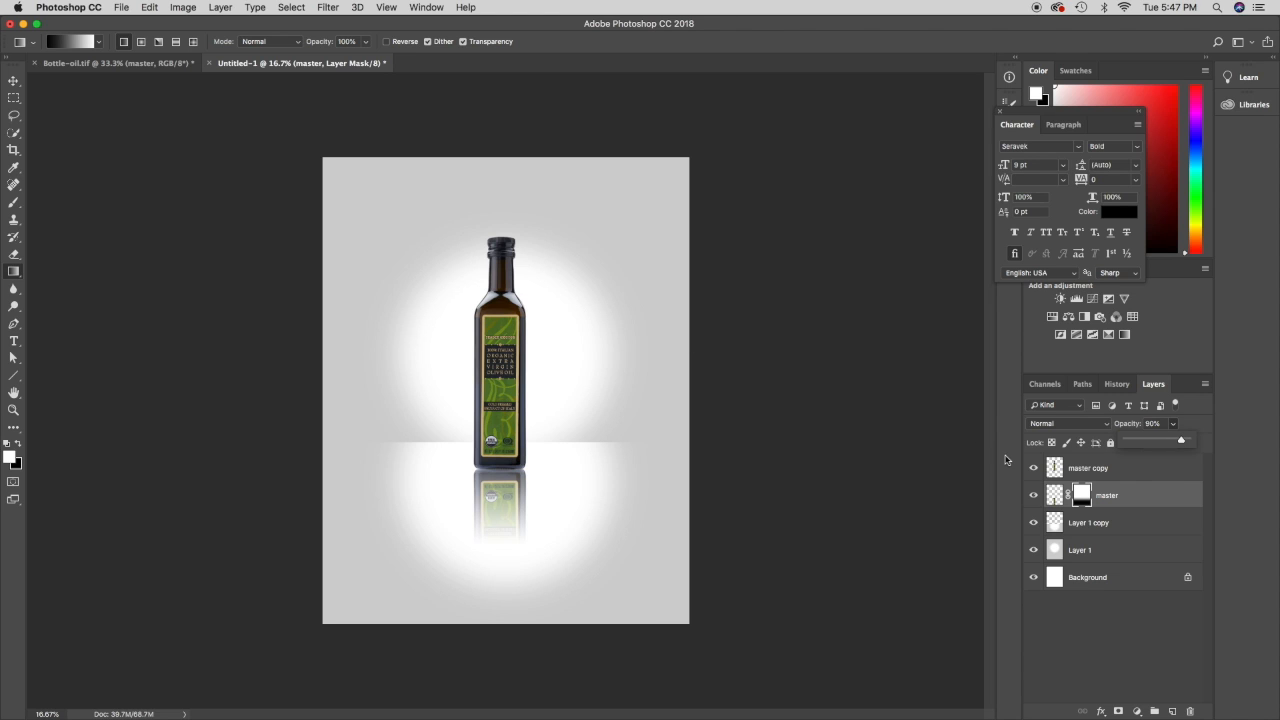
pyautogui.press('super+z')
pyautogui.press('super+z')
# Add a new layer above the reflection and fill a flat elliptical selection under the bottle's base with black.
pyautogui.press('super+equal')
pyautogui.press('super+equal')
pyautogui.press('super+equal')
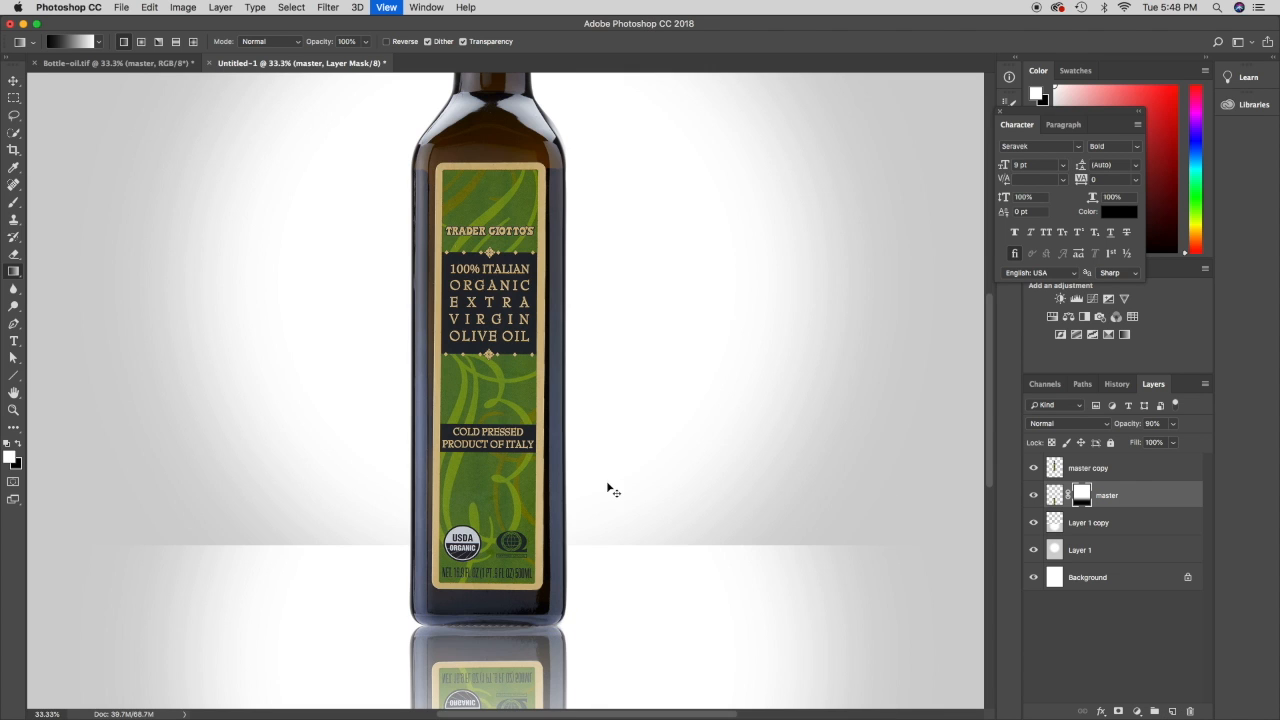
pyautogui.scroll(-3, 535, 512)
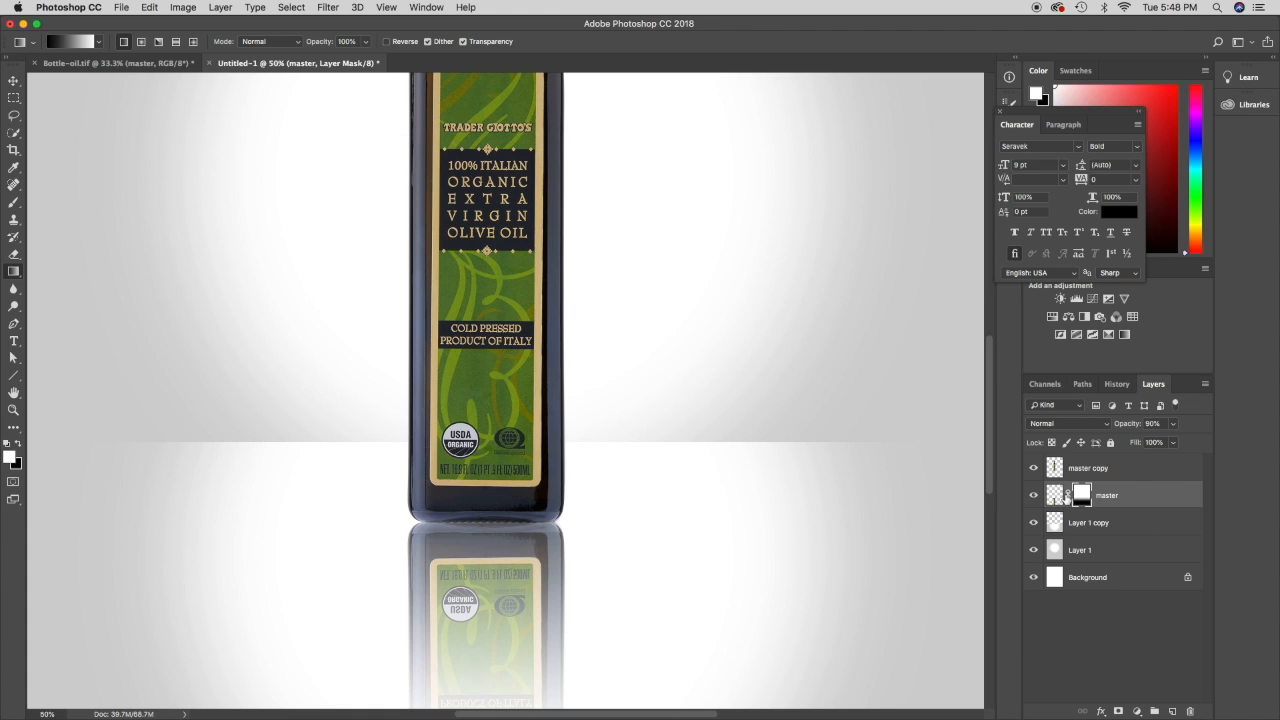
pyautogui.click(1173, 711)
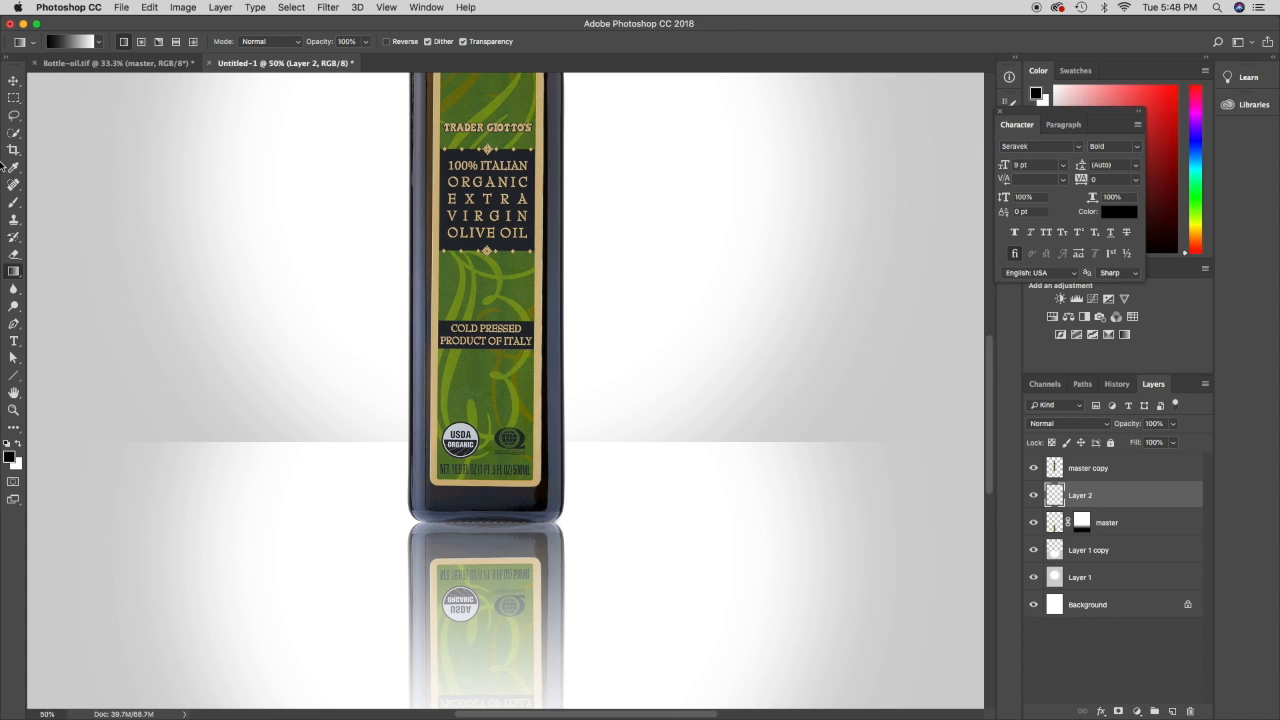
pyautogui.press('m')
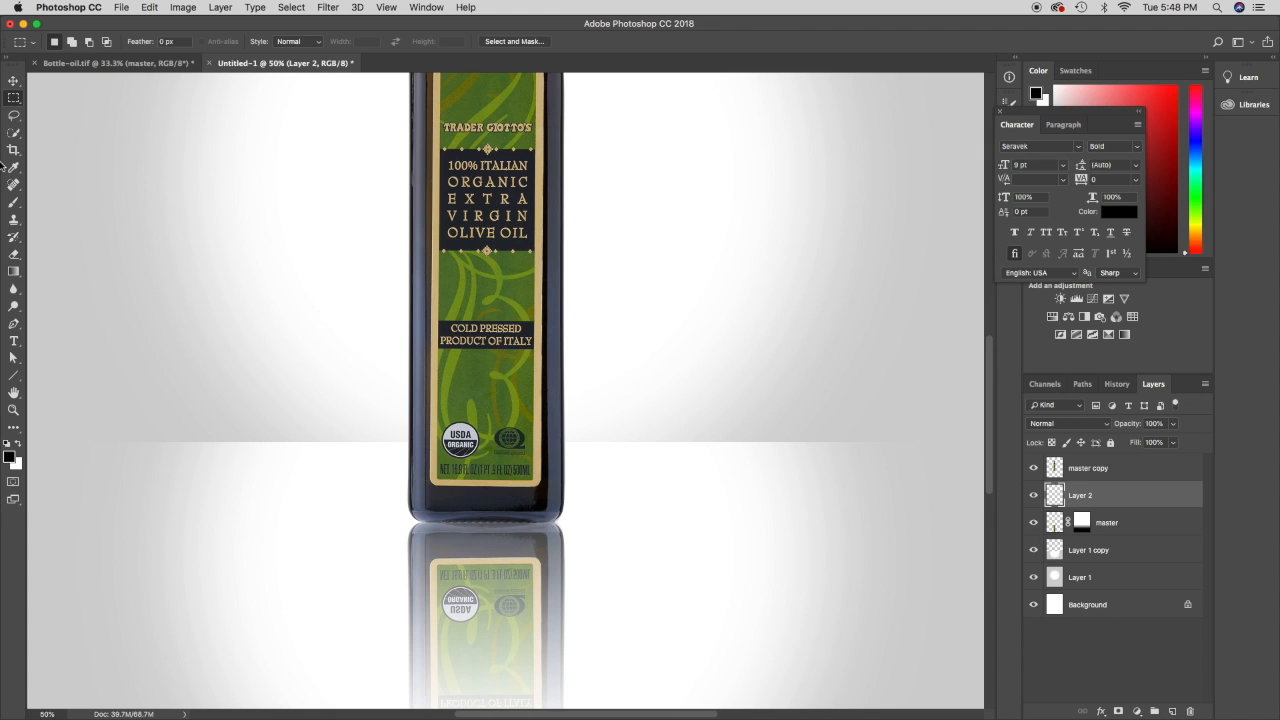
pyautogui.hotkey('shift', 'm')
pyautogui.moveTo(410, 518); pyautogui.dragTo(575, 550)
pyautogui.hotkey('alt', 'BackSpace')
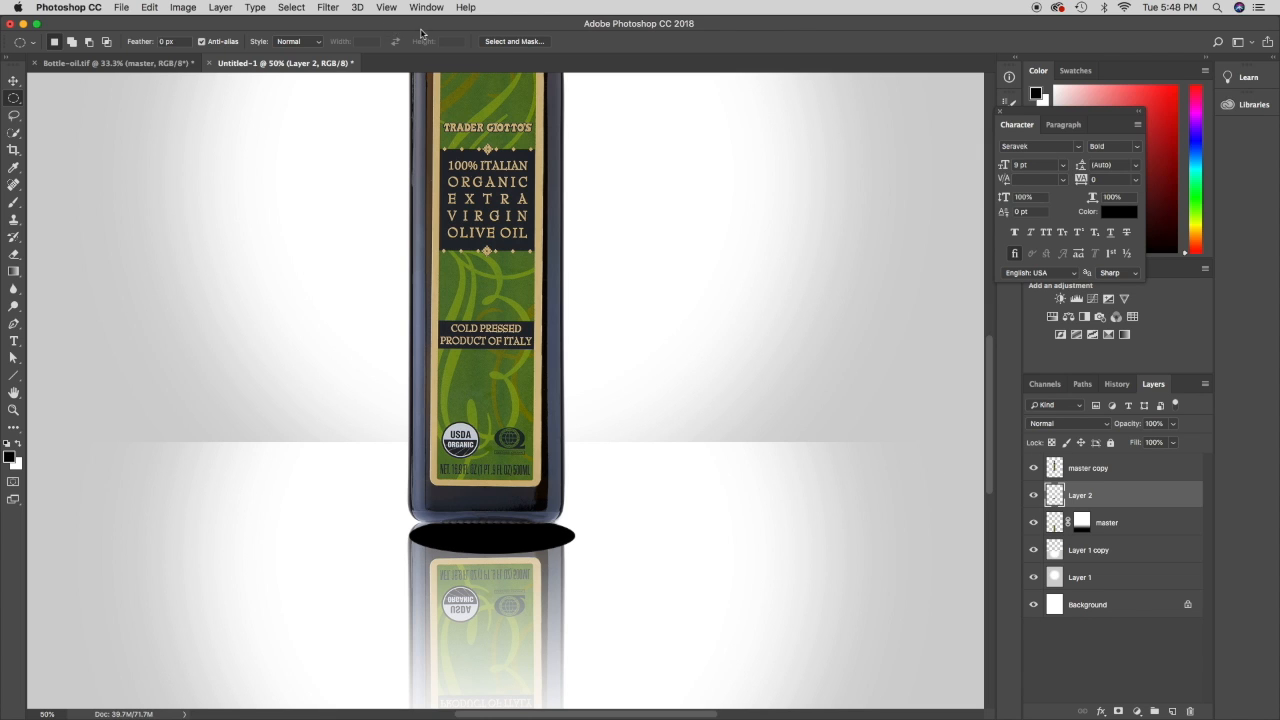
# Soften the black ellipse with a Gaussian Blur of 28.9 pixels radius.
pyautogui.click(329, 7)
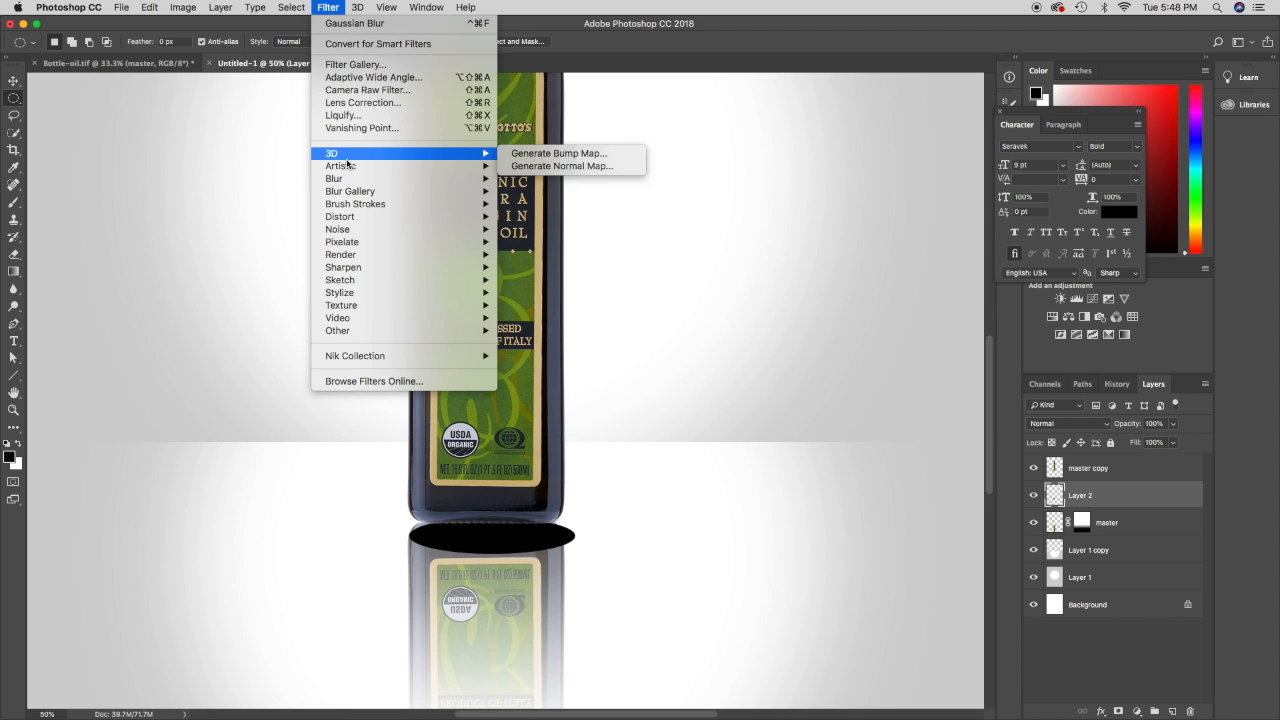
pyautogui.moveTo(350, 244)
pyautogui.moveTo(348, 180)
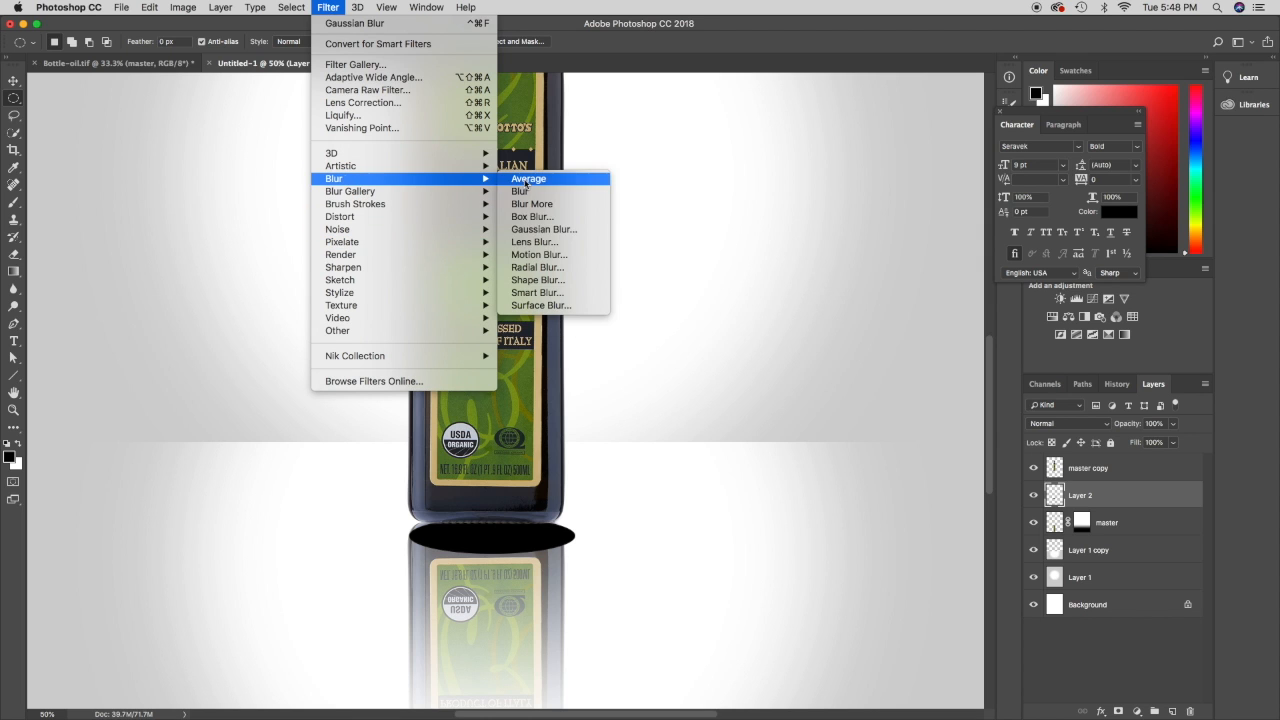
pyautogui.click(543, 230)
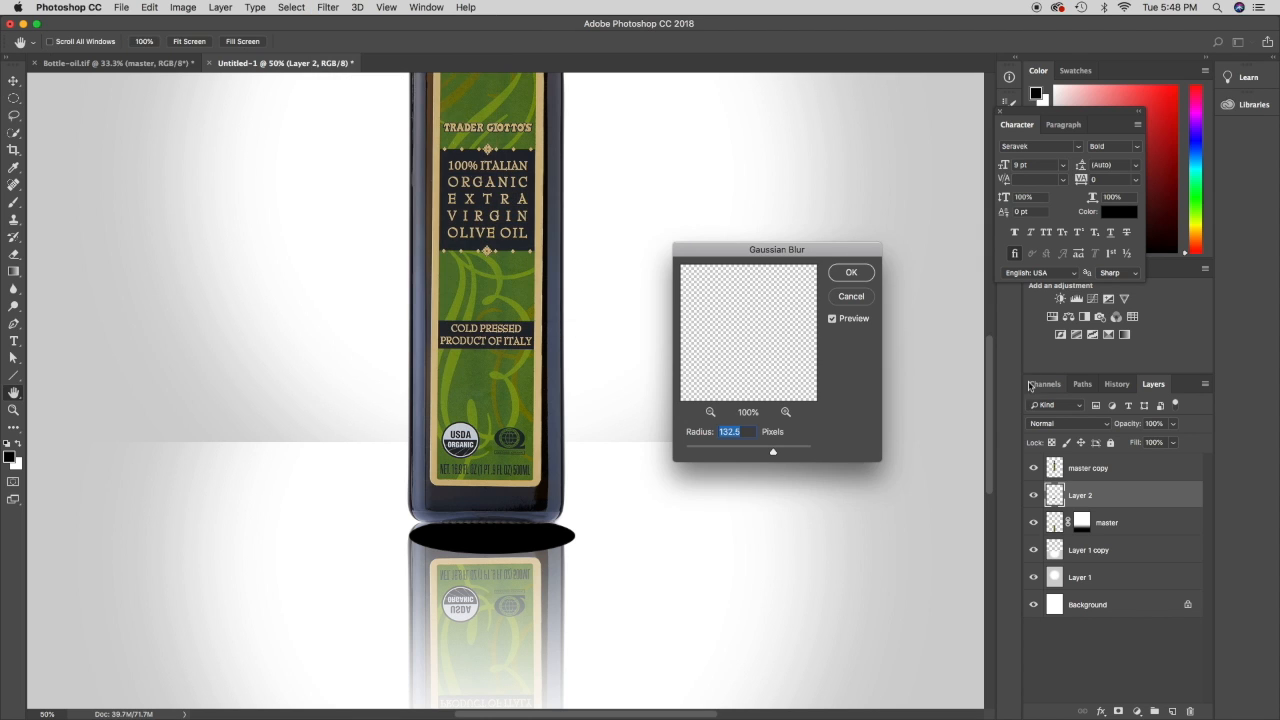
pyautogui.moveTo(773, 451); pyautogui.dragTo(744, 455)
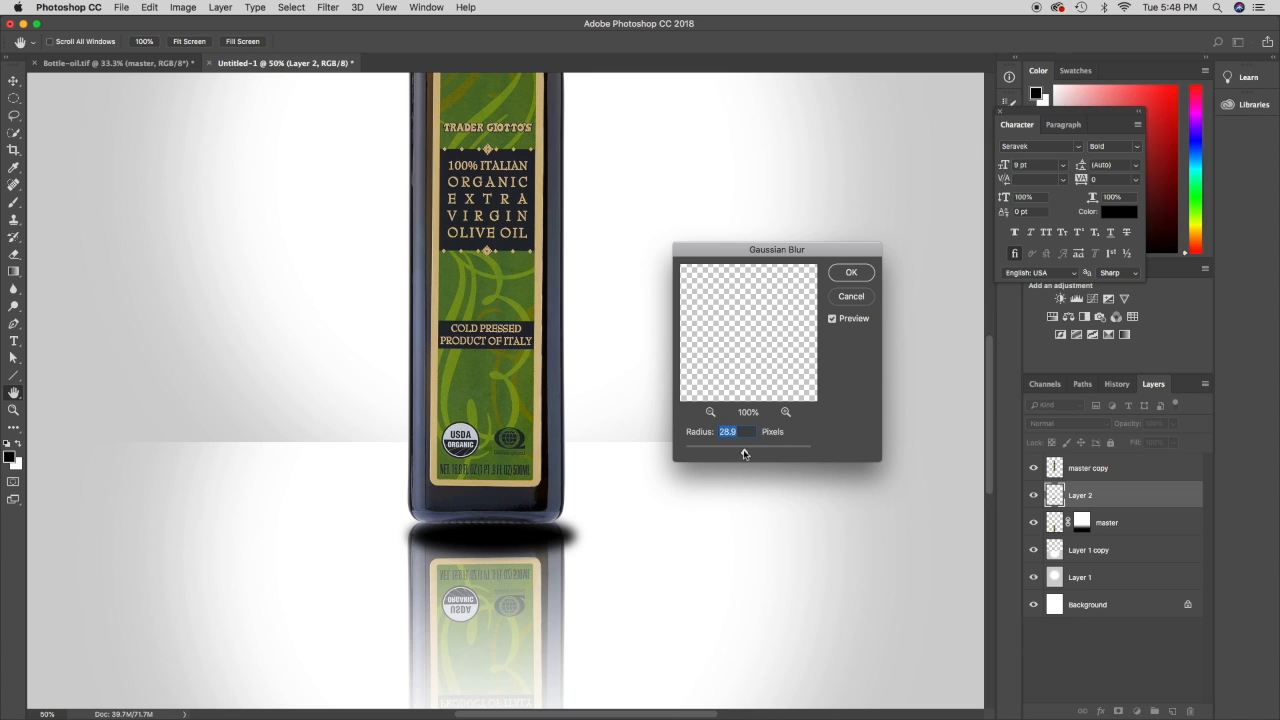
pyautogui.click(859, 277)
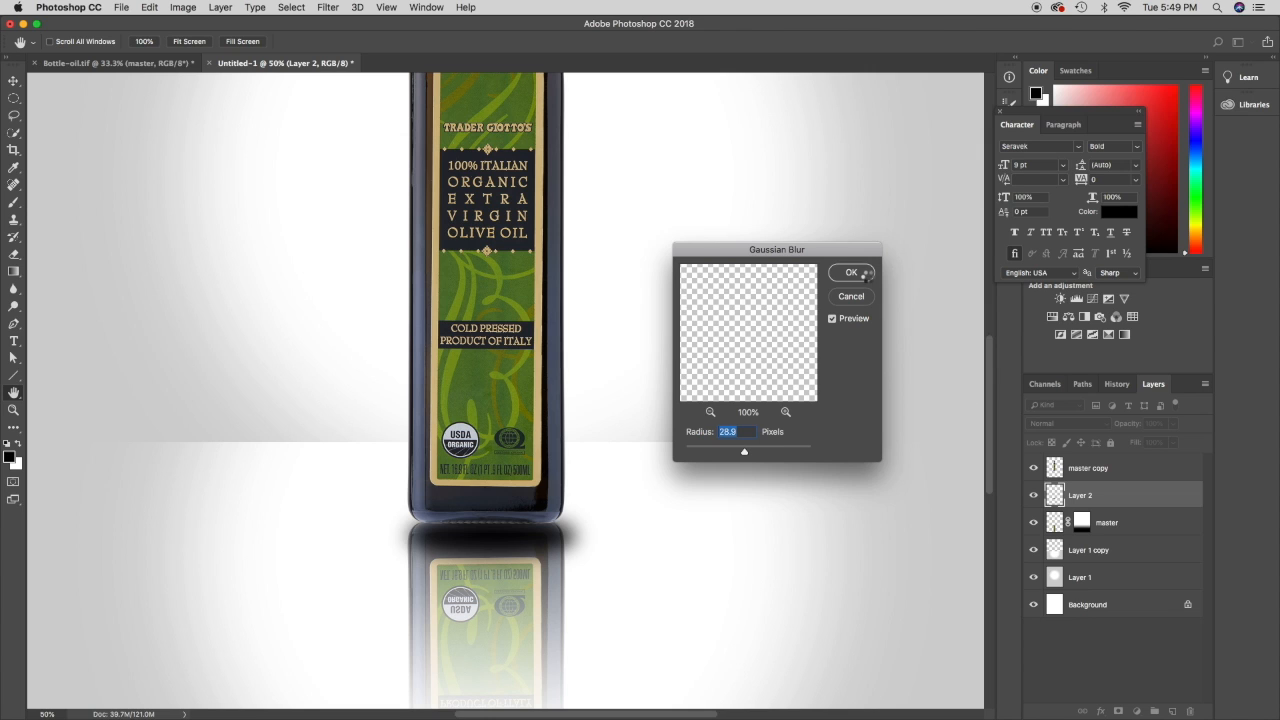
# Transform the blurred shadow into a thin strip about 1.9 in wide along the bottle's base.
pyautogui.press('m')
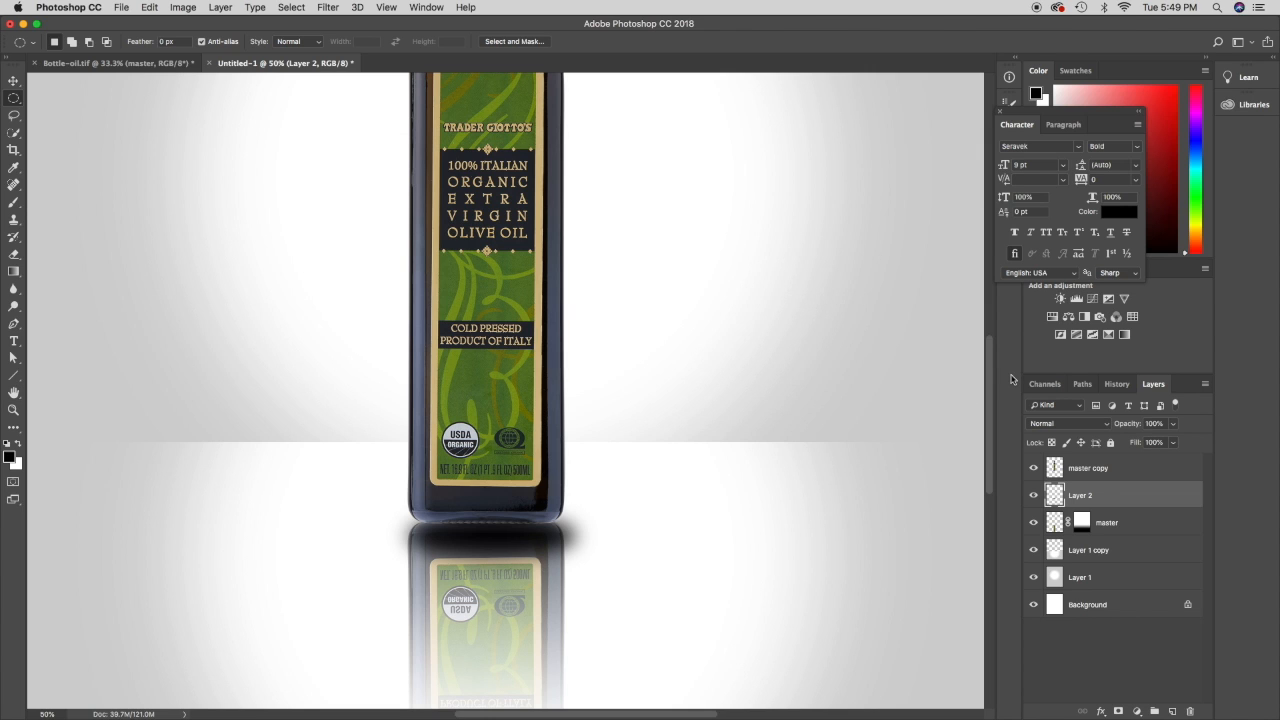
pyautogui.press('super+t')
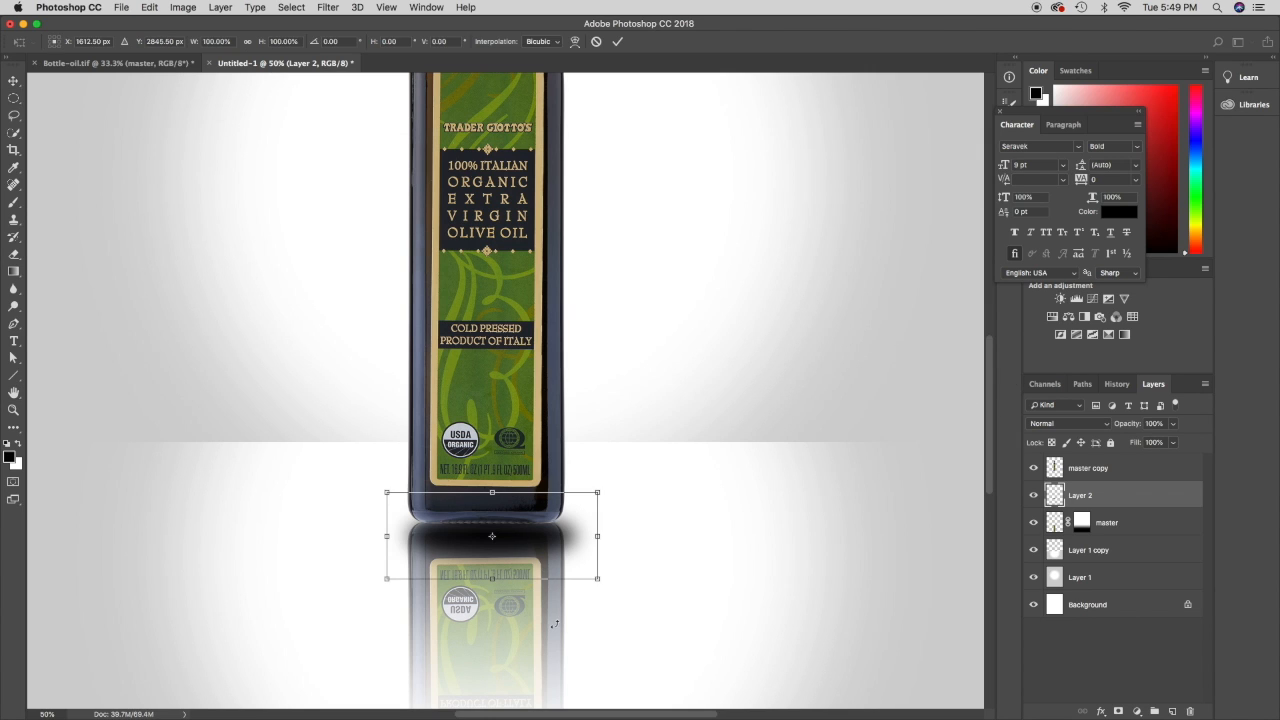
pyautogui.moveTo(492, 500); pyautogui.dragTo(530, 532)
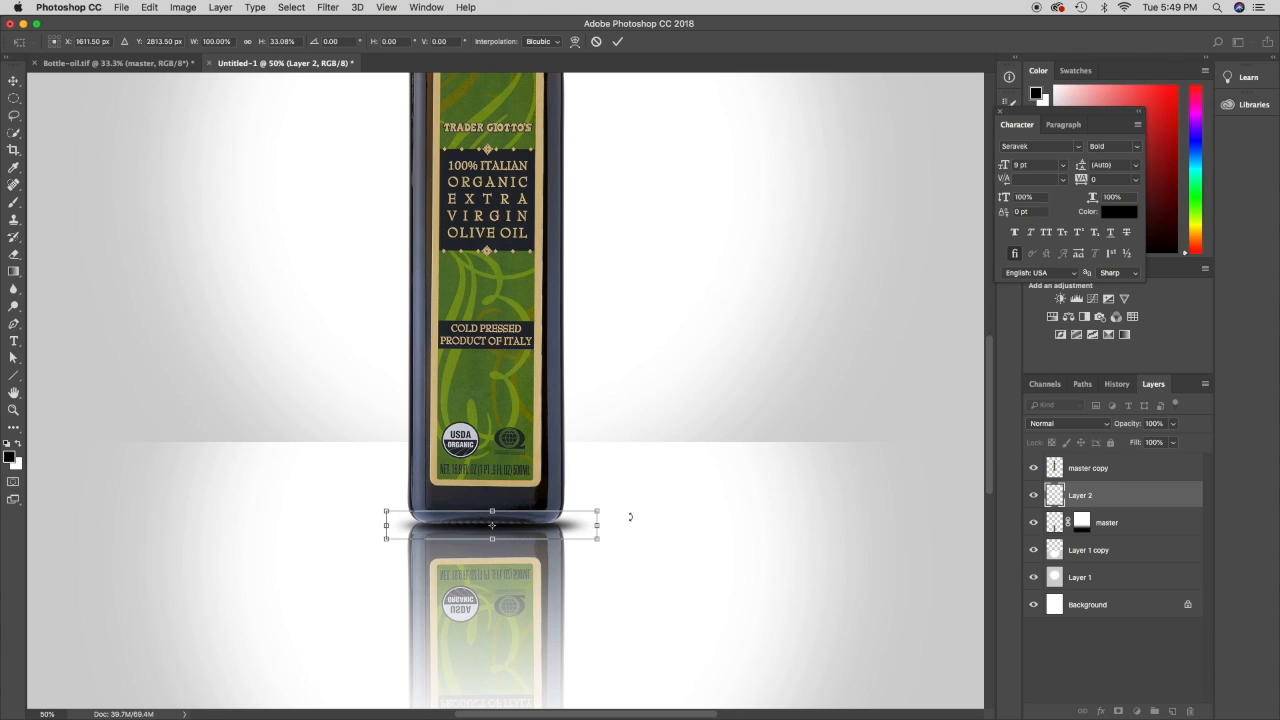
pyautogui.moveTo(492, 510); pyautogui.dragTo(492, 518)
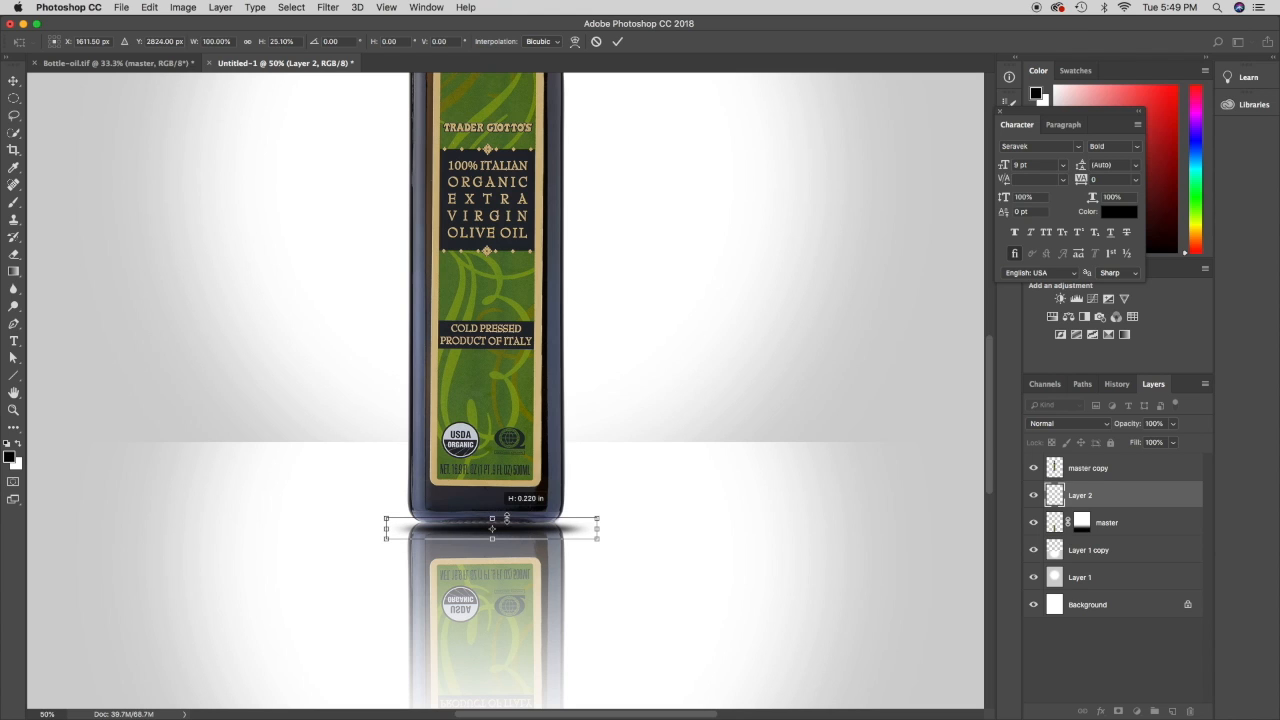
pyautogui.moveTo(594, 528); pyautogui.dragTo(582, 528)
pyautogui.moveTo(389, 528); pyautogui.dragTo(392, 528)
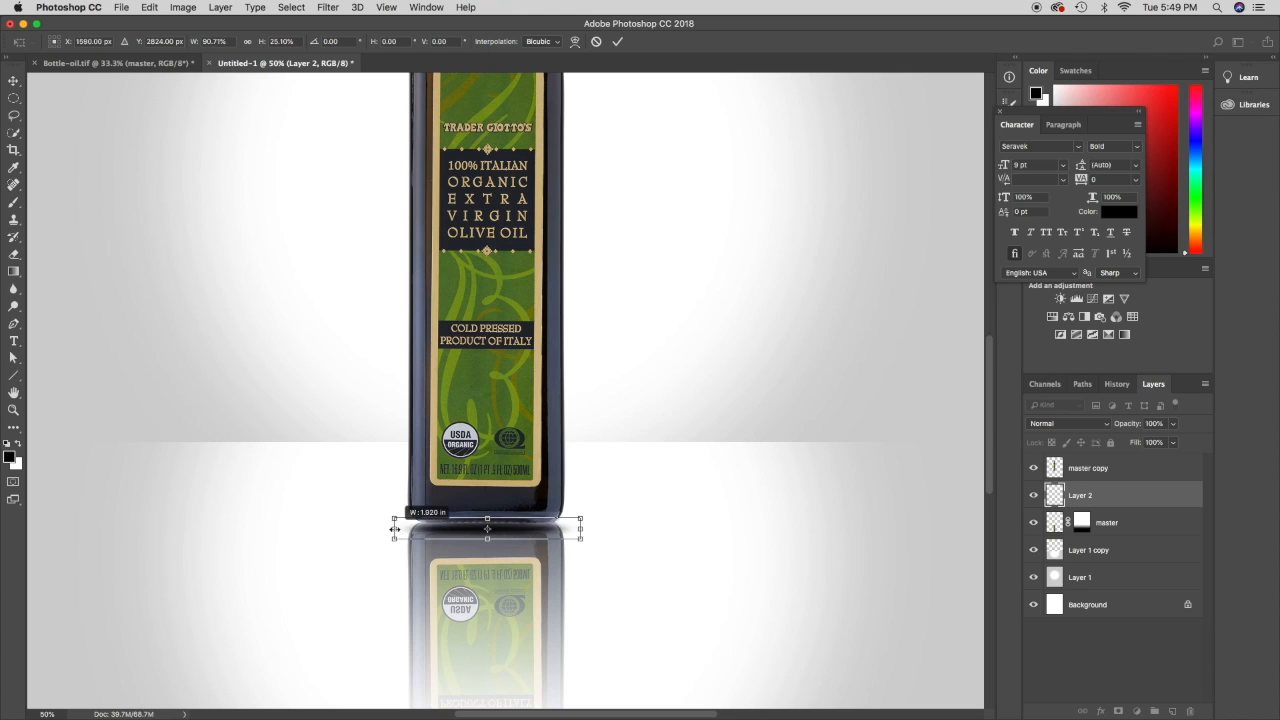
pyautogui.moveTo(488, 537); pyautogui.dragTo(488, 534)
pyautogui.press('Return')
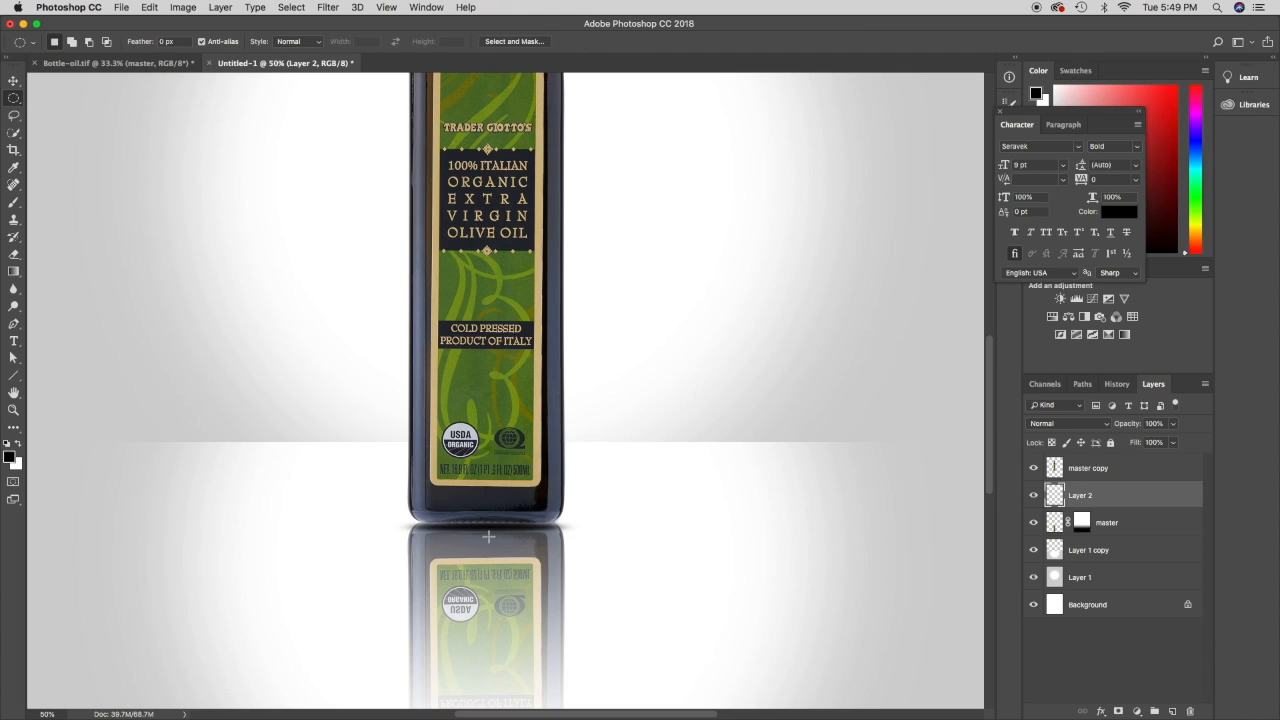
# Hide the reflection layer, nudge the shadow up until it sits tight under the bottle's base, and show the reflection again.
pyautogui.click(1034, 522)
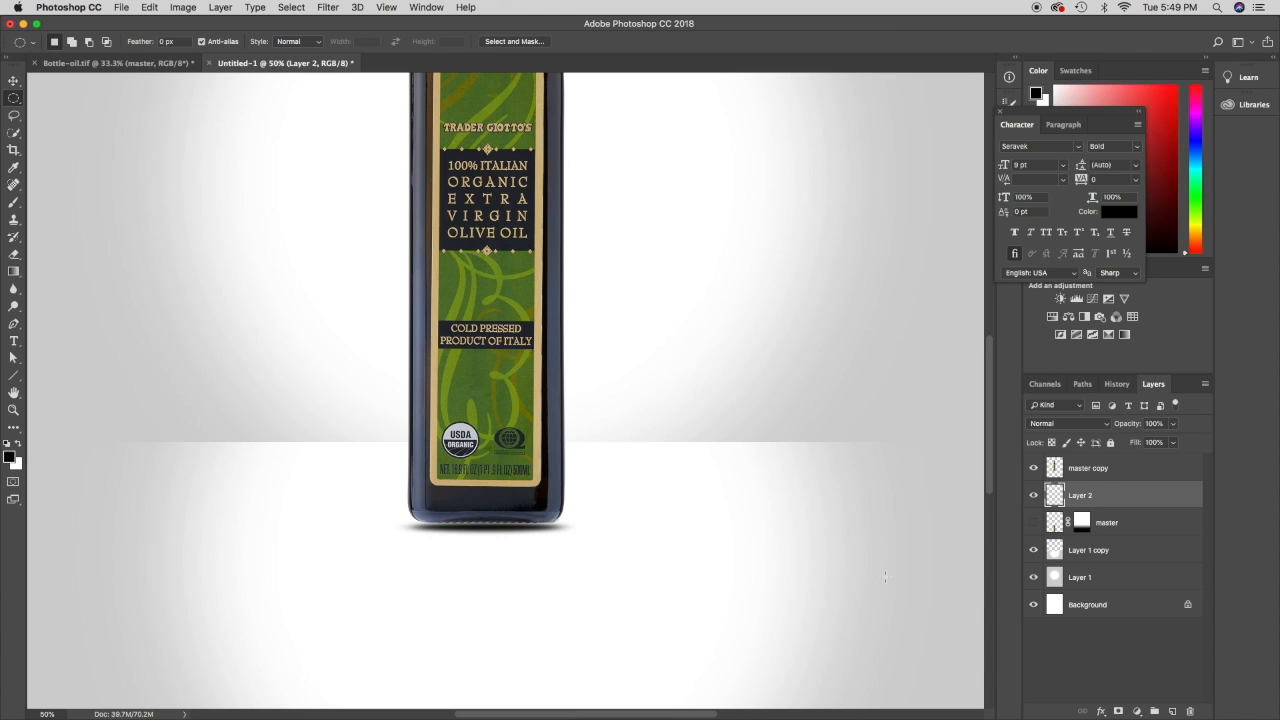
pyautogui.press('v')
pyautogui.press('Up')
pyautogui.press('Up')
pyautogui.press('Up')
pyautogui.press('Up')
pyautogui.press('Up')
pyautogui.press('Up')
pyautogui.press('Up')
pyautogui.press('Up')
pyautogui.press('Up')
pyautogui.press('Up')
pyautogui.press('Down')
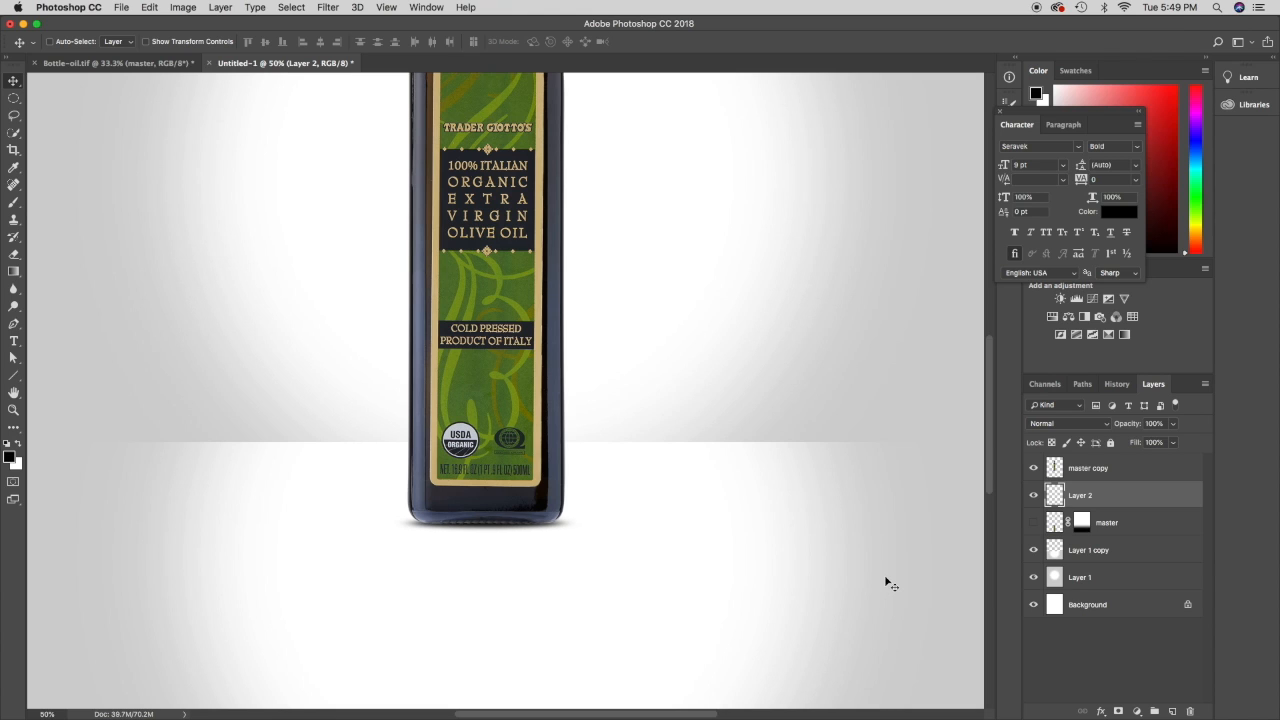
pyautogui.click(1033, 522)
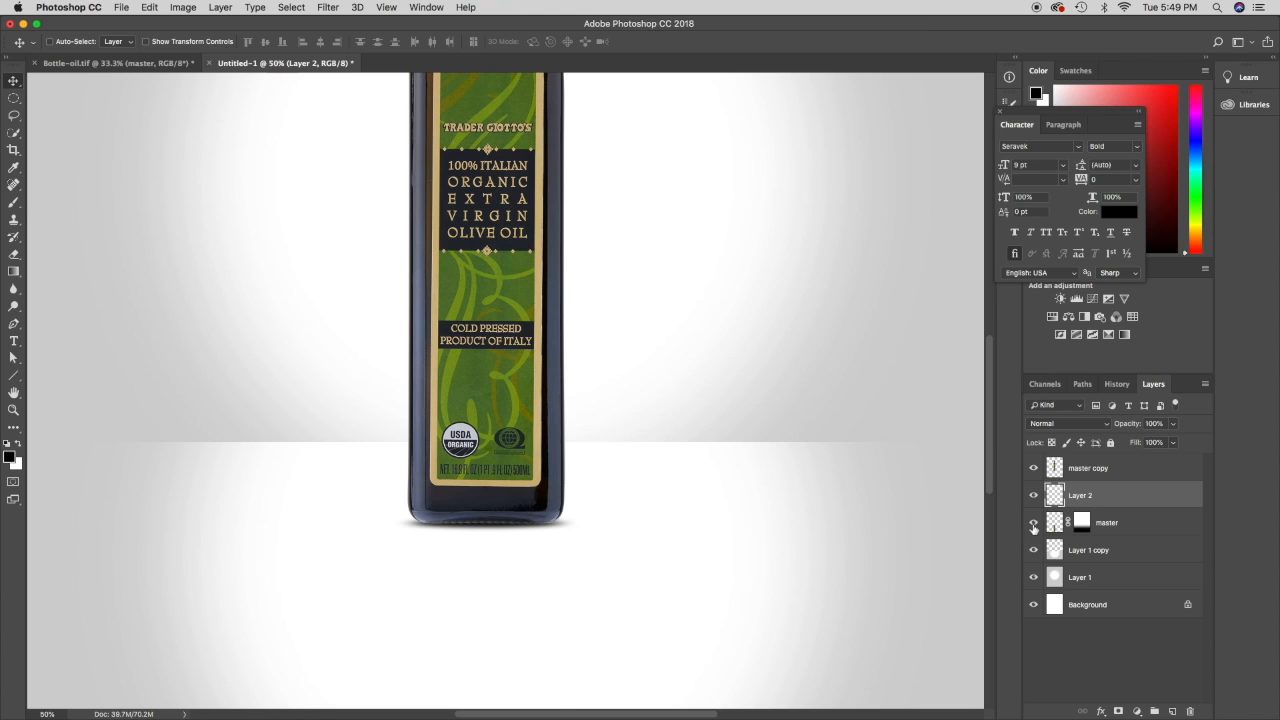